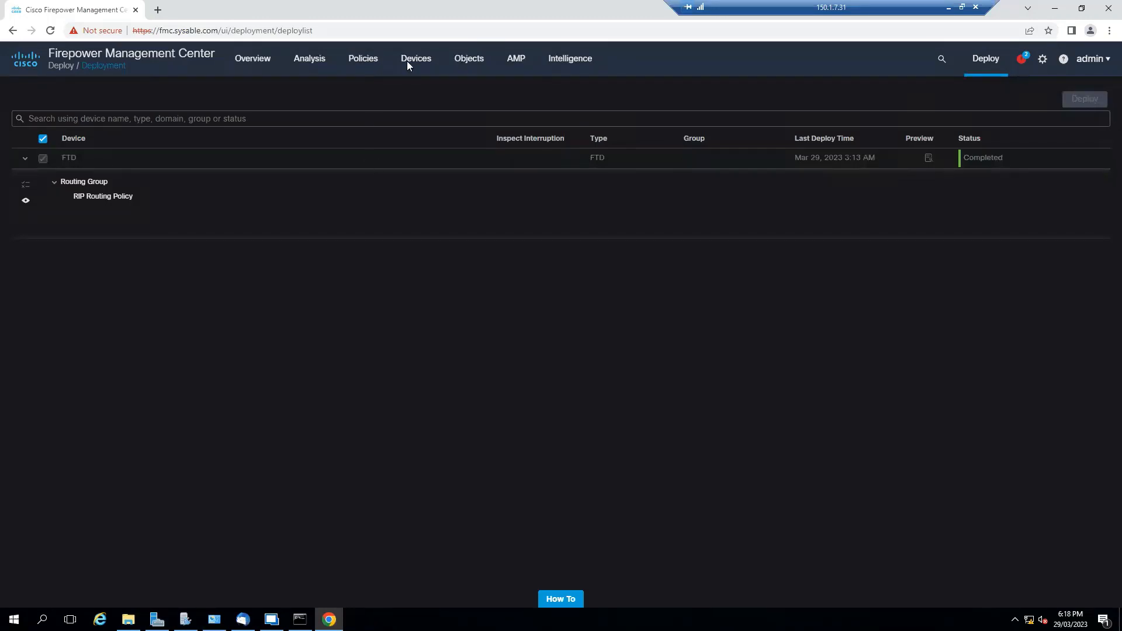
# Go to the device Platform Settings page through the Devices menu
pyautogui.moveTo(407, 62)
pyautogui.click(557, 111)
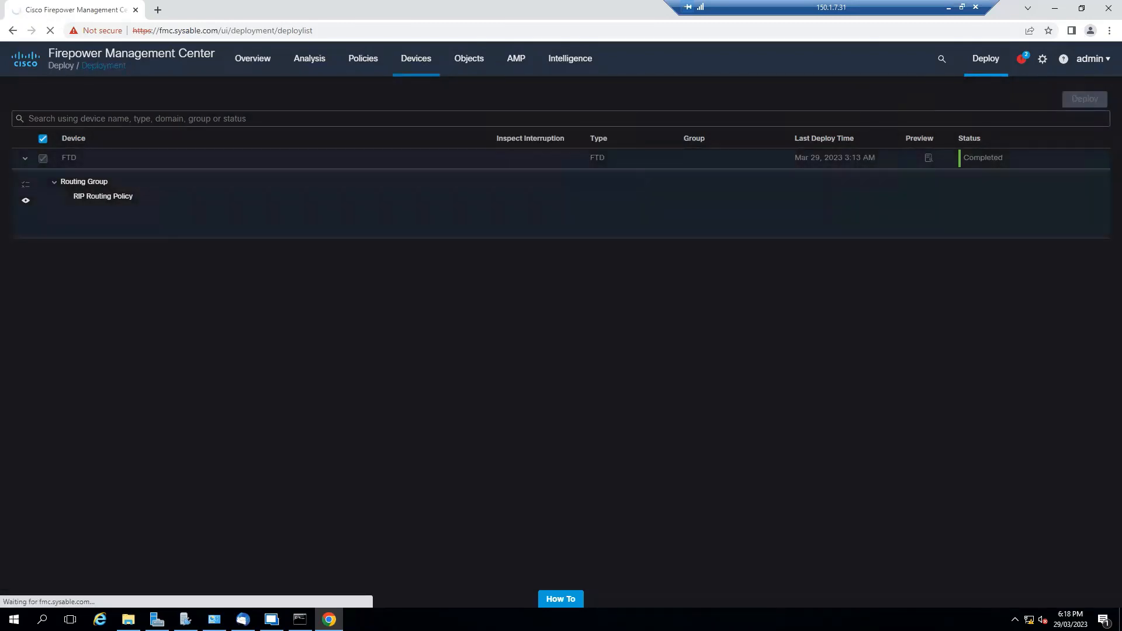
# Ping sysable.com from the FTD console, see the Invalid Hostname error, then minimize the console
pyautogui.hotkey('alt', 'Tab')
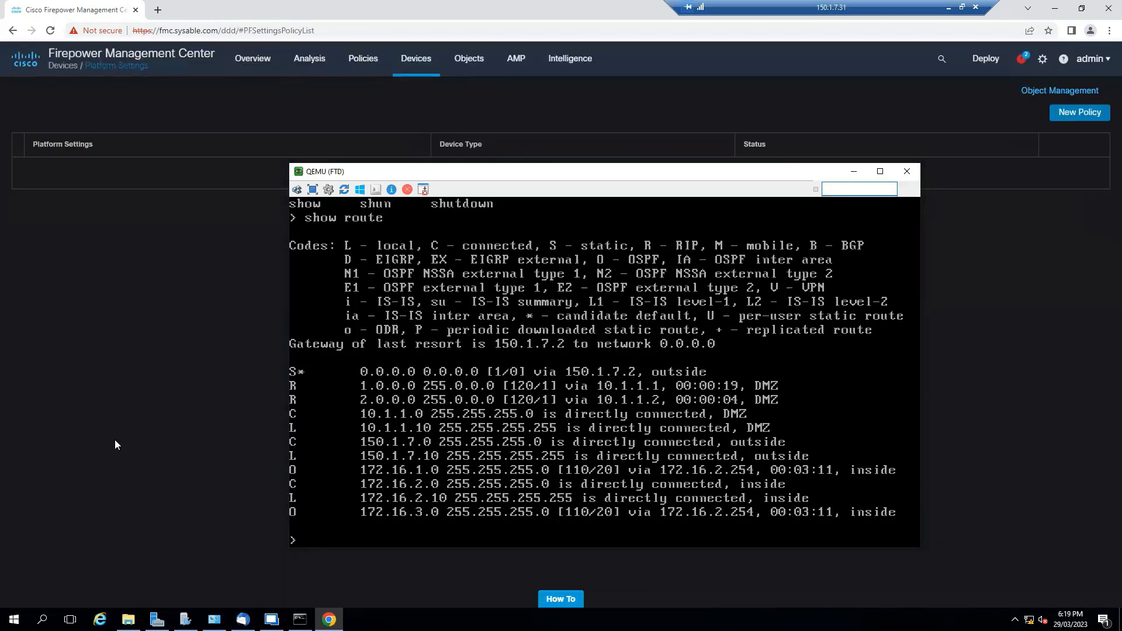
pyautogui.write('ping sysable.com')
pyautogui.press('Return')
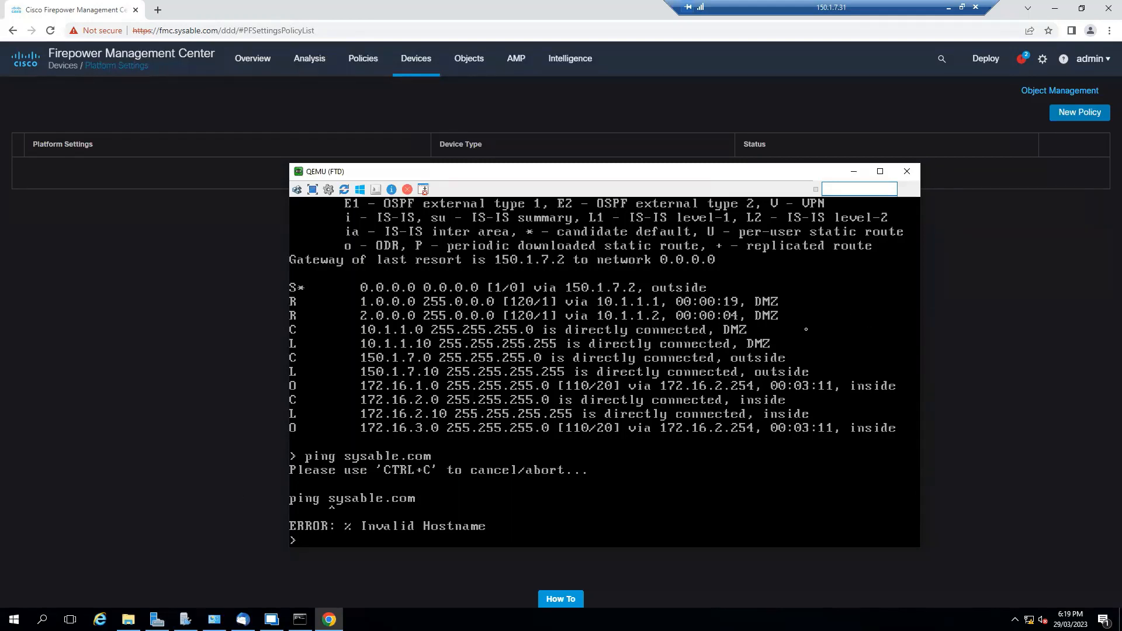
pyautogui.click(854, 171)
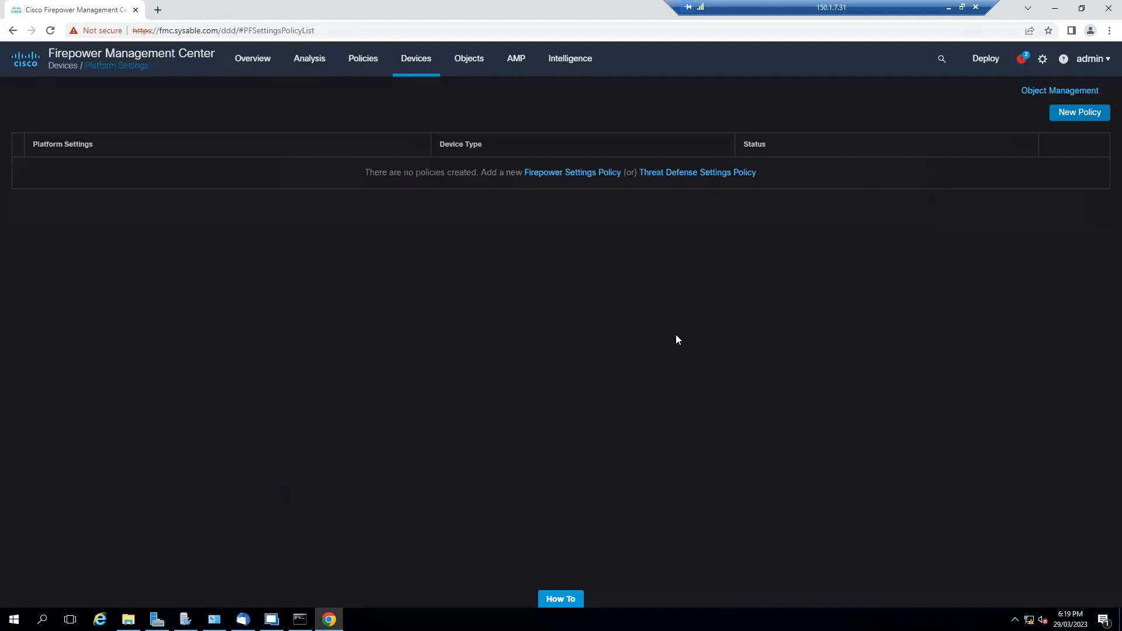
# Create Threat Defense Settings policy FTD-PLT with the FTD device selected, and save it
pyautogui.click(415, 71)
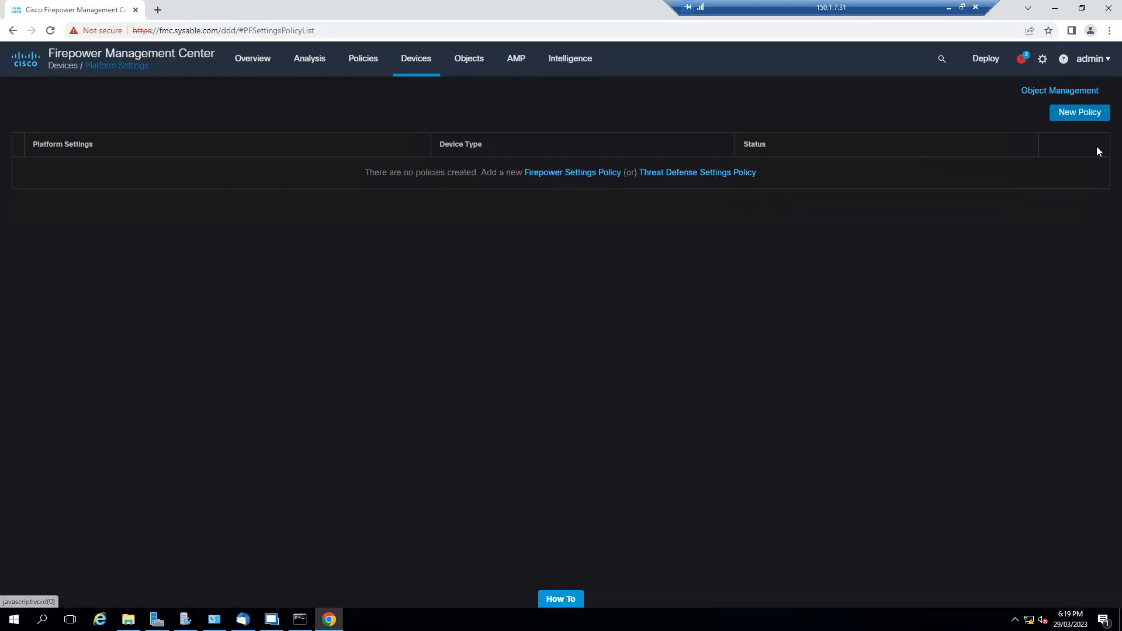
pyautogui.click(1086, 116)
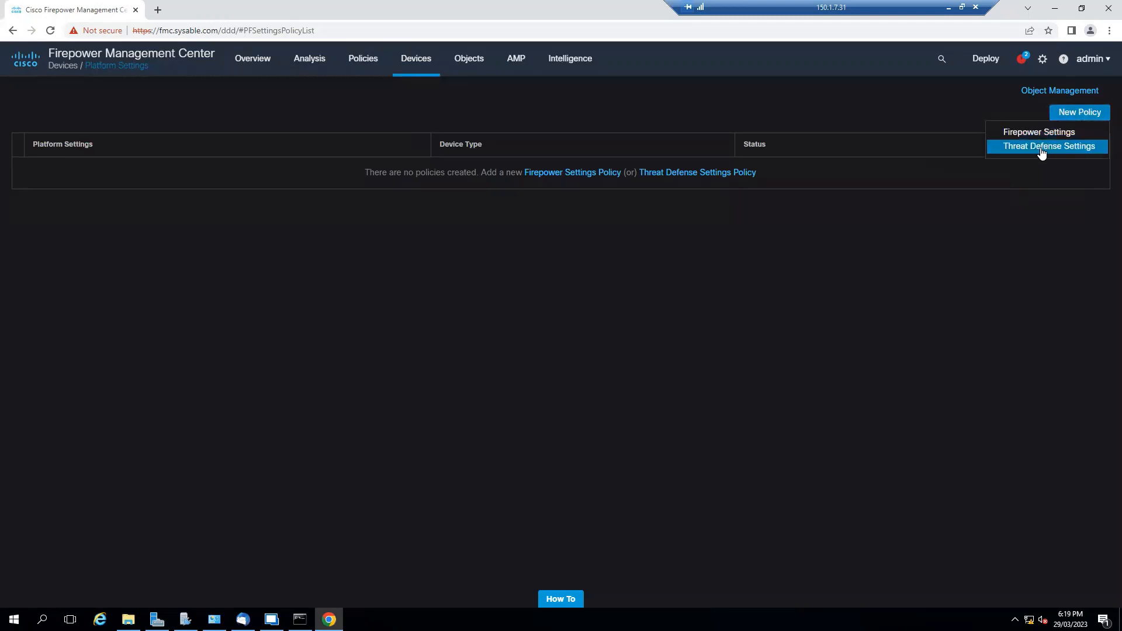
pyautogui.click(1062, 150)
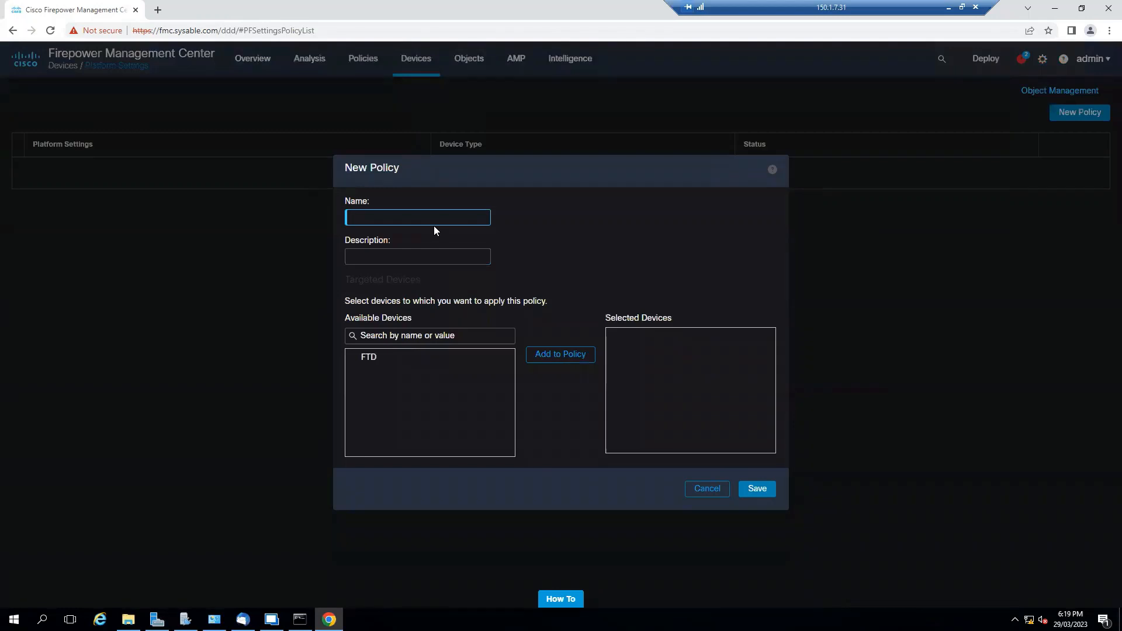
pyautogui.write('FTD-PLT')
pyautogui.click(396, 364)
pyautogui.click(549, 360)
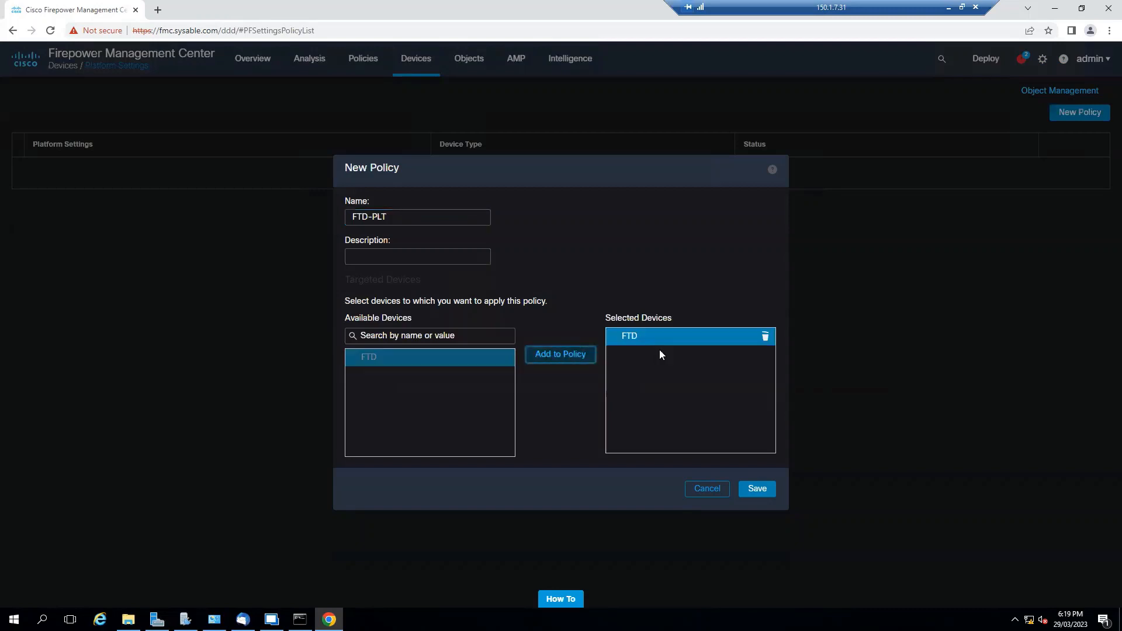
pyautogui.click(761, 495)
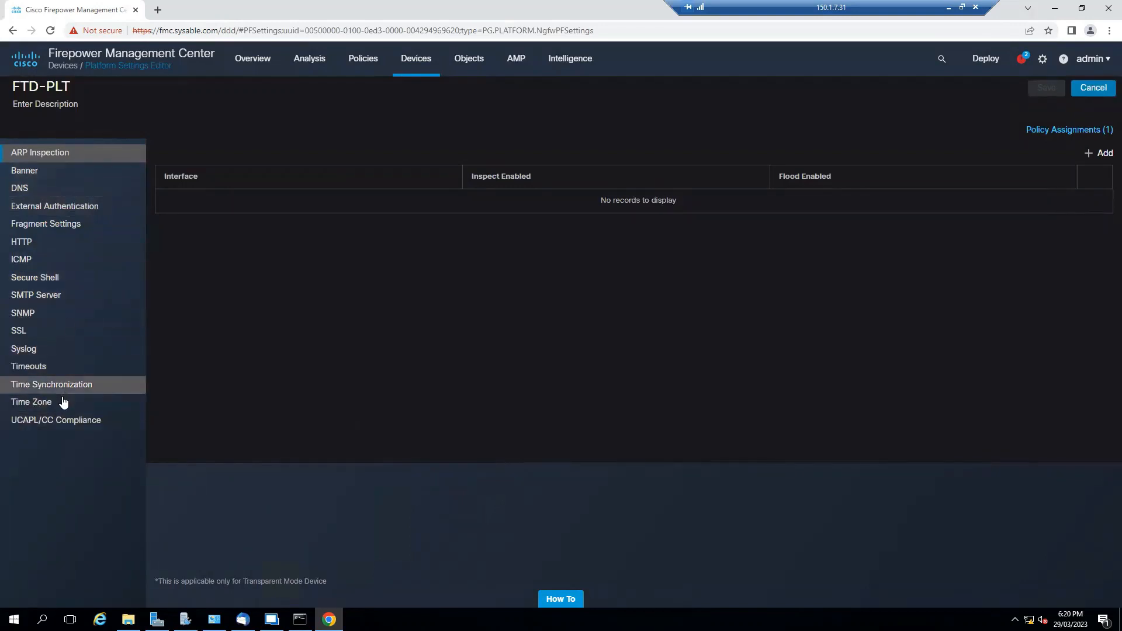
# Enter 'Welcome To FTD' as the Banner section's login text, fix the typos, and save
pyautogui.click(43, 172)
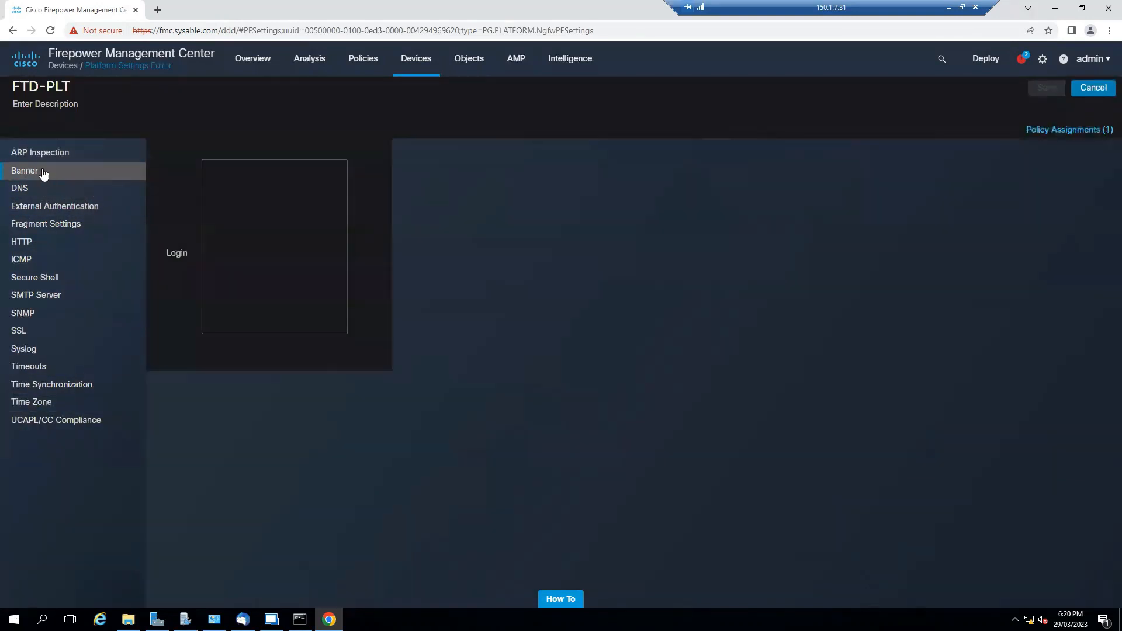
pyautogui.click(303, 219)
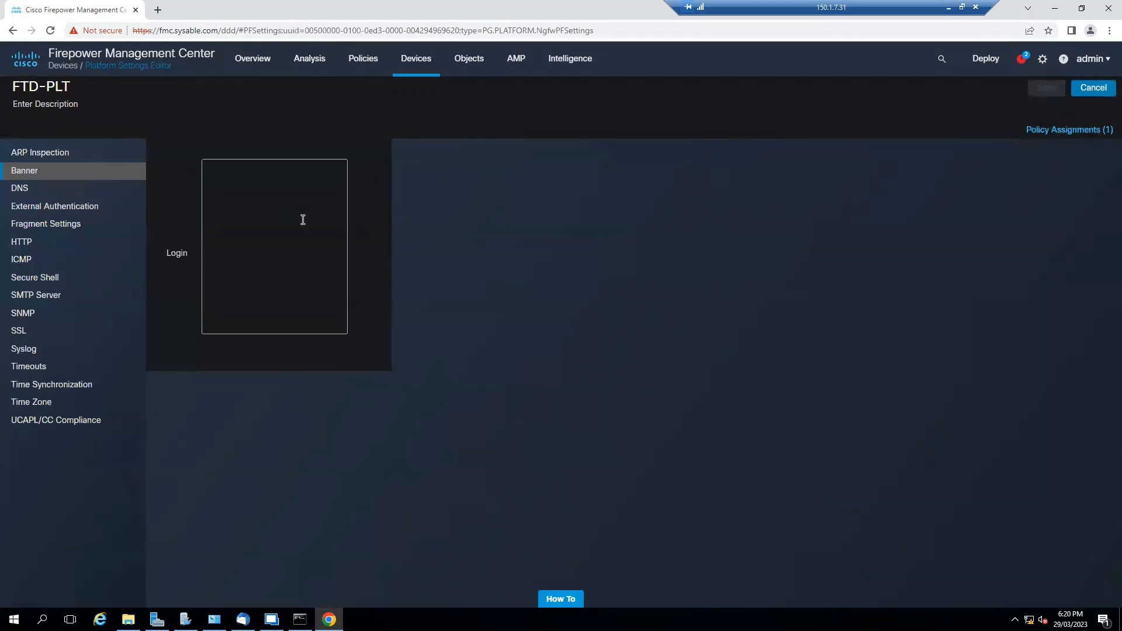
pyautogui.click(303, 220)
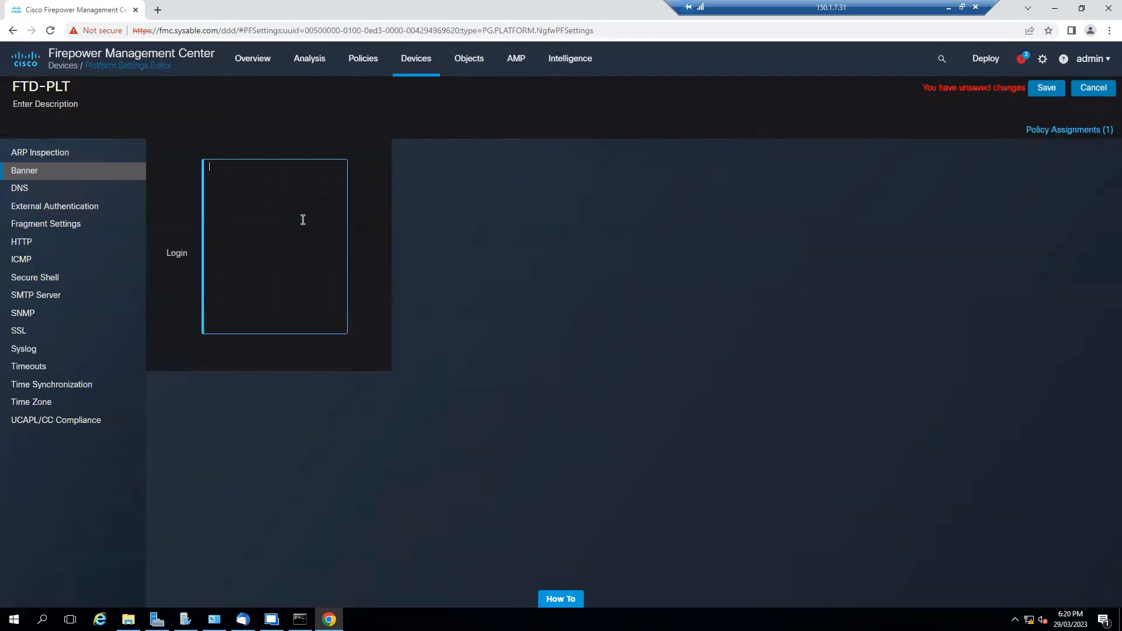
pyautogui.write('Welome to')
pyautogui.press('BackSpace')
pyautogui.press('BackSpace')
pyautogui.press('BackSpace')
pyautogui.write('t')
pyautogui.press('BackSpace')
pyautogui.write('TO')
pyautogui.press('BackSpace')
pyautogui.press('BackSpace')
pyautogui.write('o S')
pyautogui.press('BackSpace')
pyautogui.write('FTD')
pyautogui.click(223, 169)
pyautogui.write('c')
pyautogui.click(1045, 97)
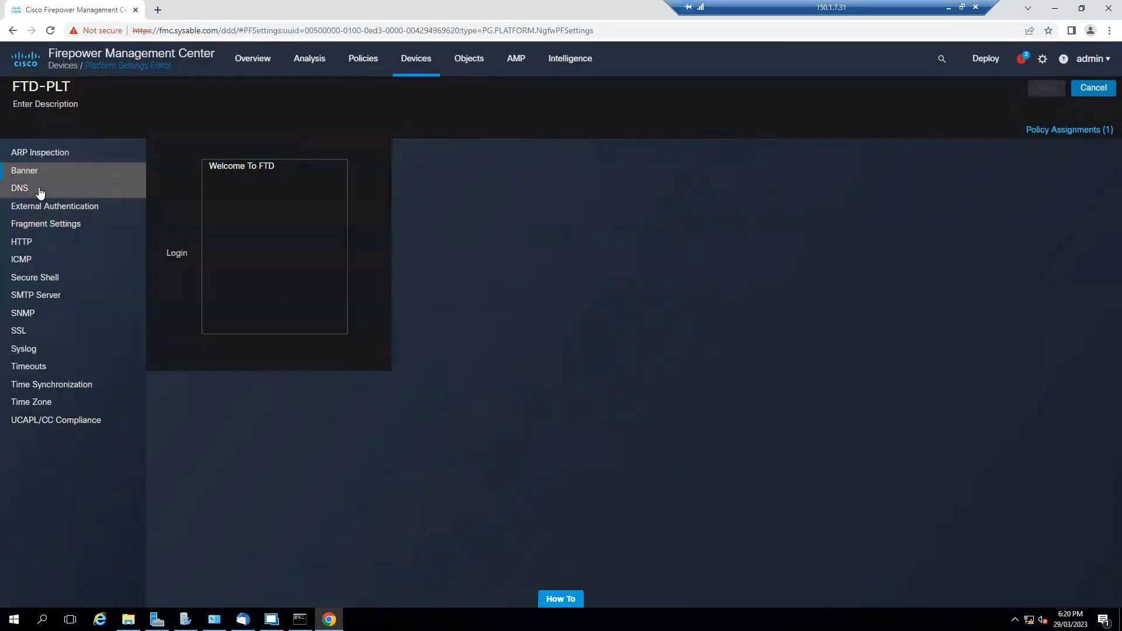
# Enable DNS name resolution and add group DNS-GRP: domain sysable.com, servers 172.16.1.10 and 150.1.7.2
pyautogui.click(39, 189)
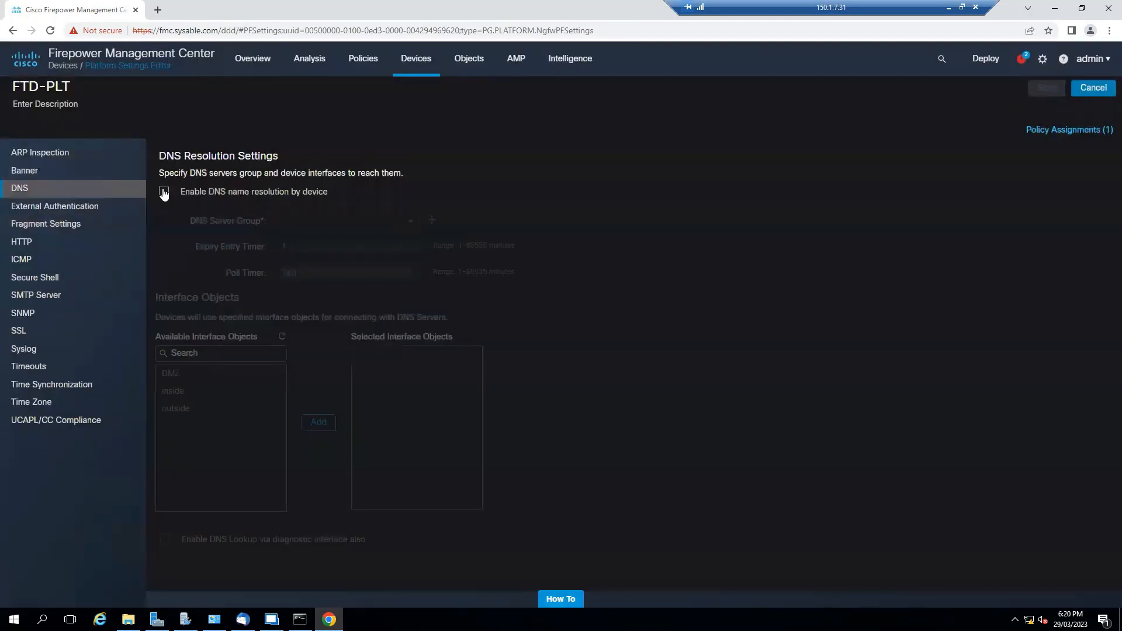
pyautogui.click(164, 193)
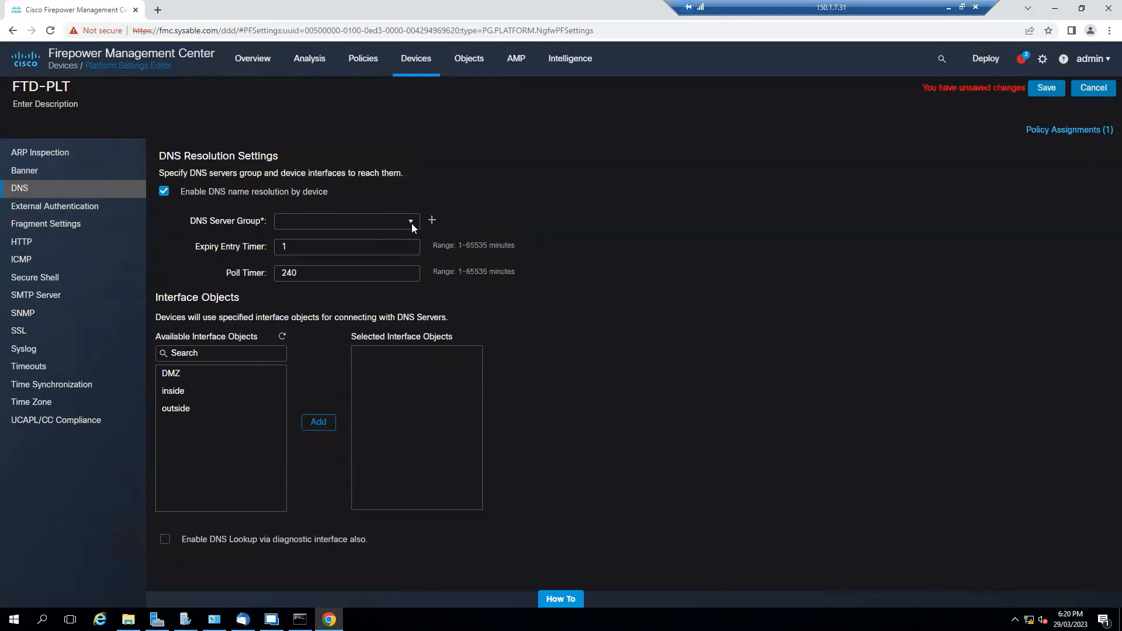
pyautogui.click(365, 222)
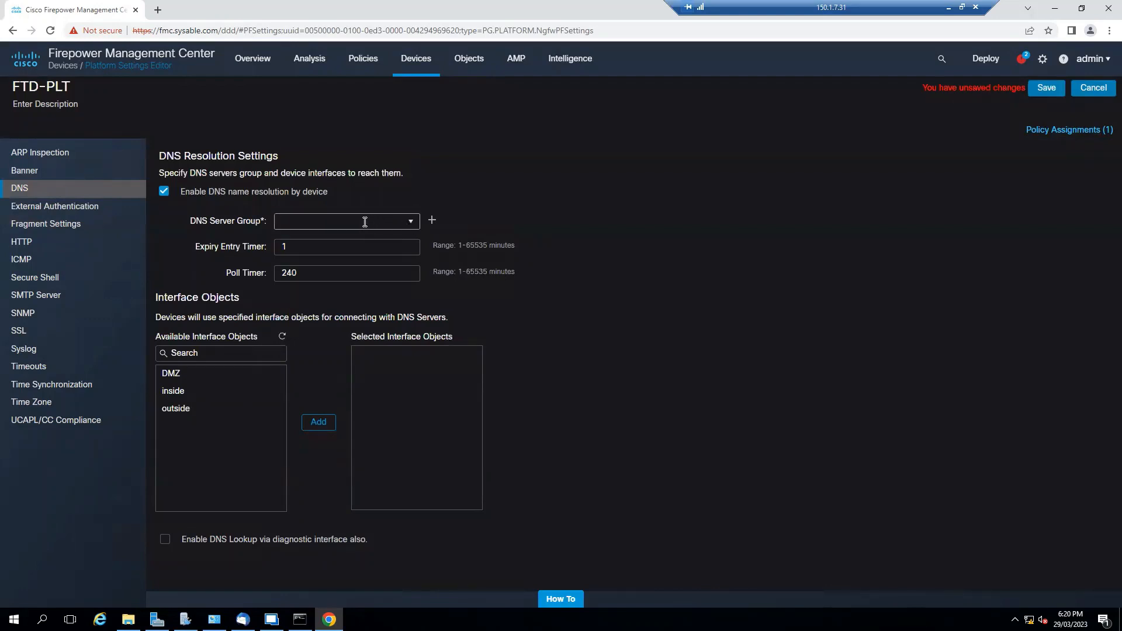
pyautogui.click(432, 223)
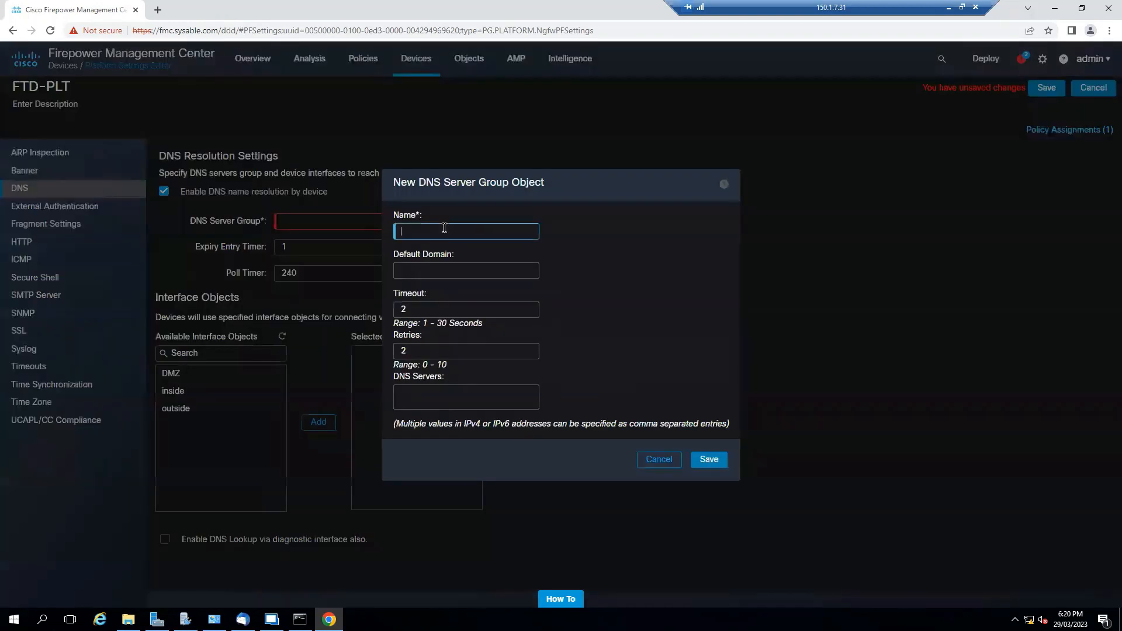
pyautogui.write('DNS-GRP')
pyautogui.click(479, 275)
pyautogui.write('sysable')
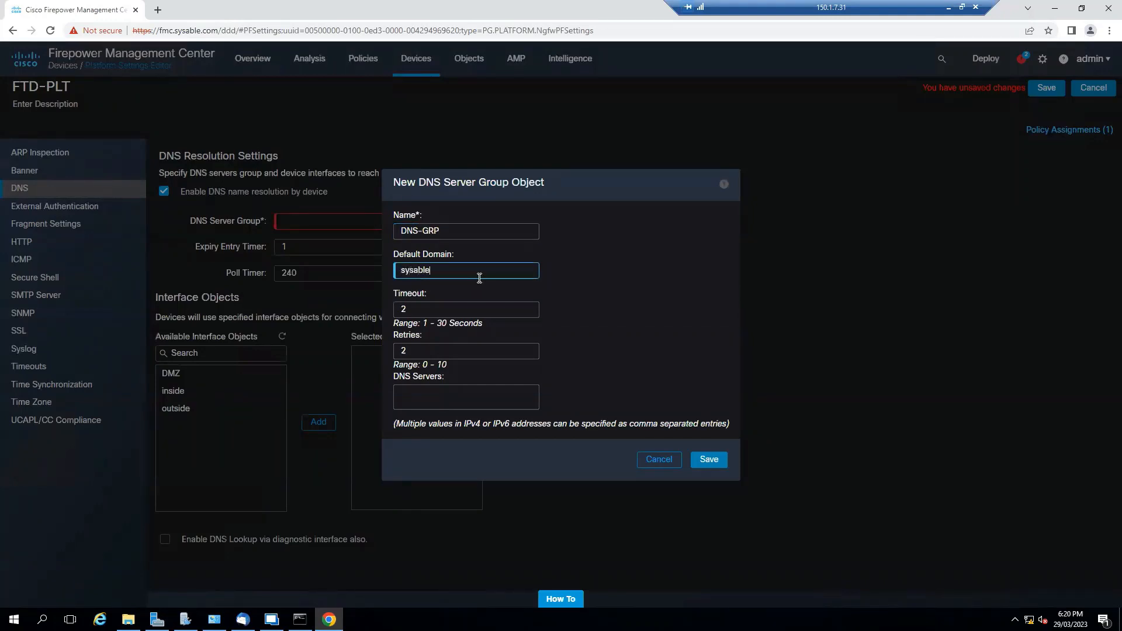
pyautogui.write('.com')
pyautogui.click(442, 393)
pyautogui.write('172.16.1.10')
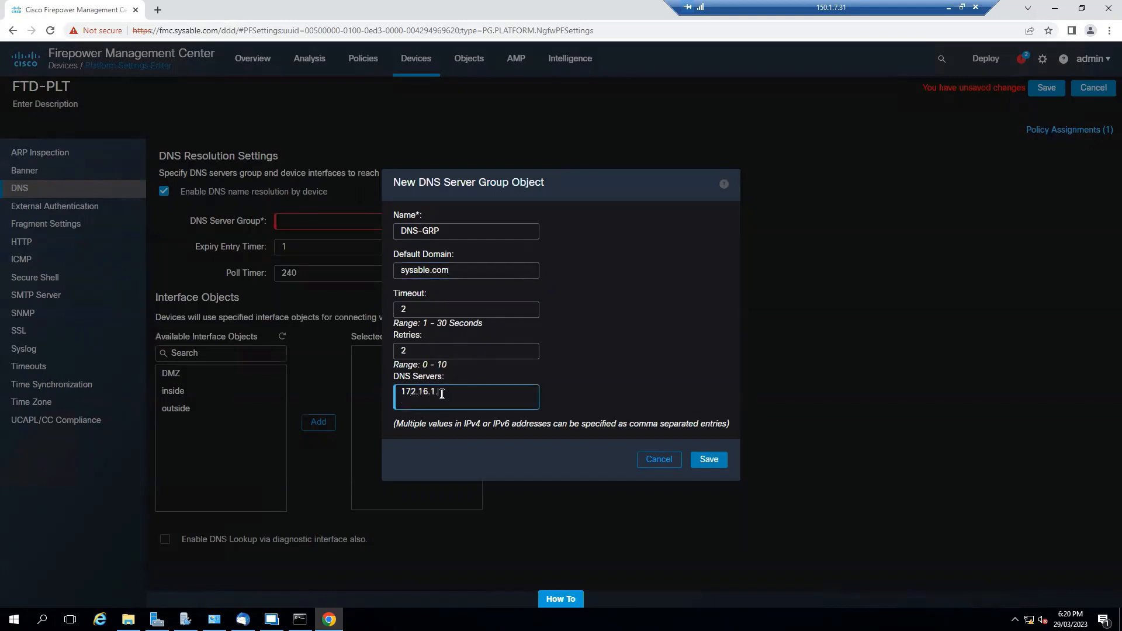
pyautogui.write(', 150.1.7.2')
pyautogui.moveTo(503, 392); pyautogui.dragTo(460, 391)
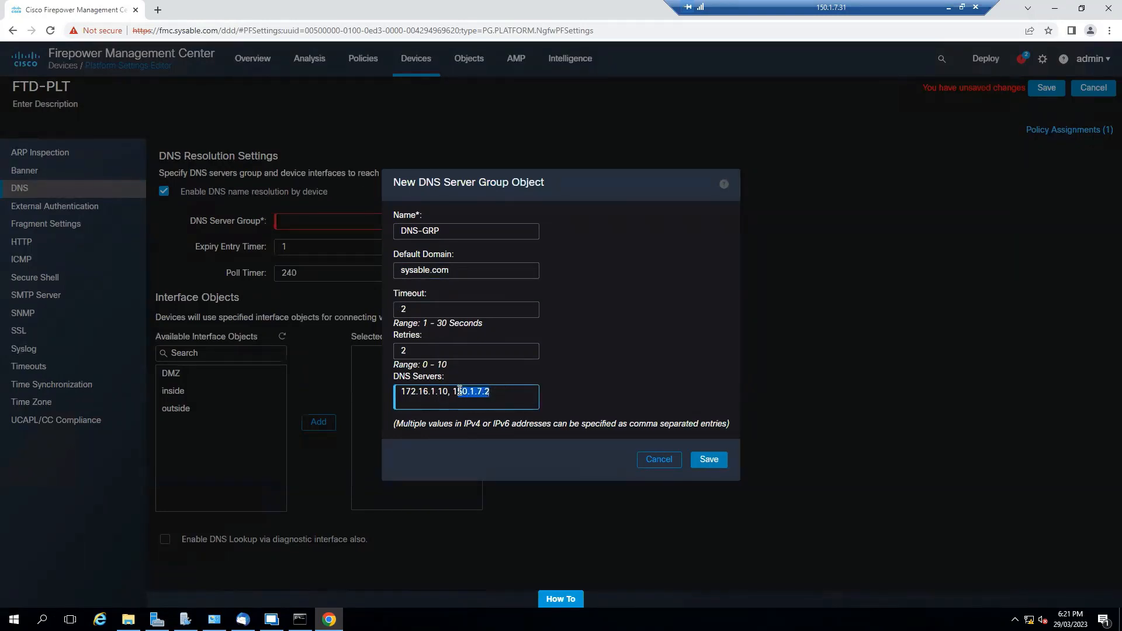
pyautogui.click(706, 460)
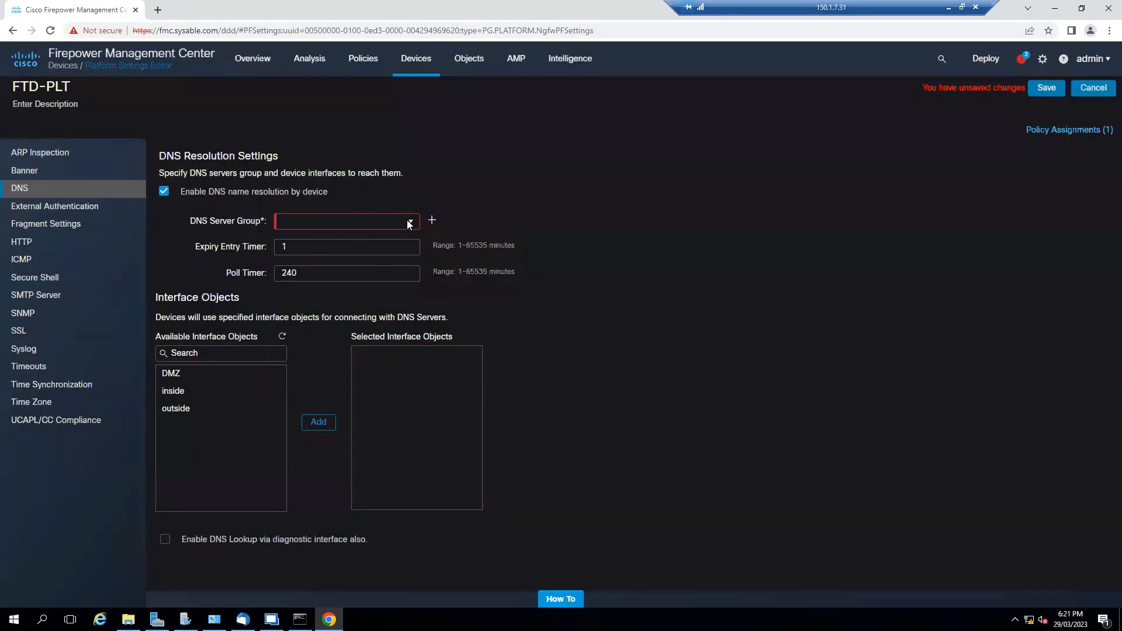
# Choose DNS-GRP as the DNS server group, select DMZ, inside and outside interfaces, and save
pyautogui.click(407, 224)
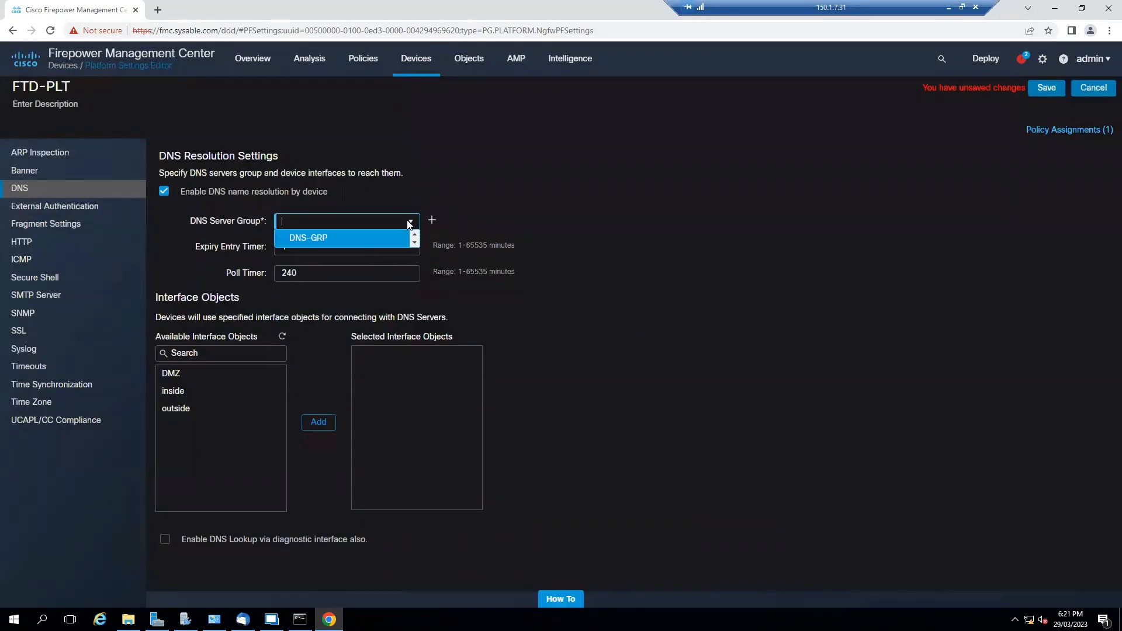
pyautogui.click(344, 239)
pyautogui.click(195, 374)
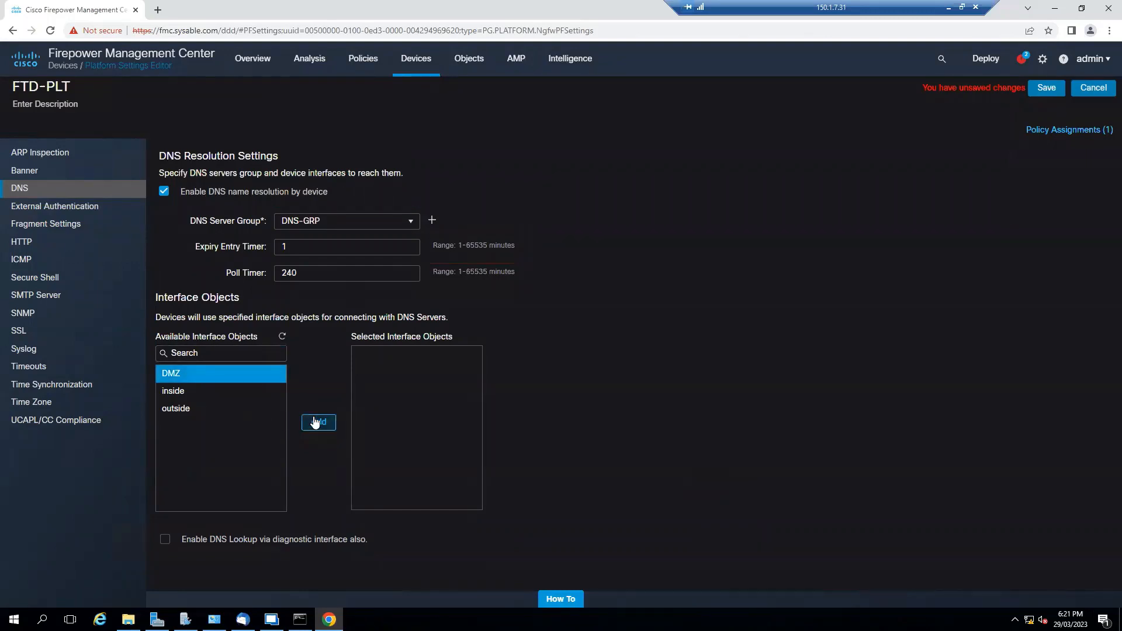
pyautogui.click(318, 422)
pyautogui.click(219, 391)
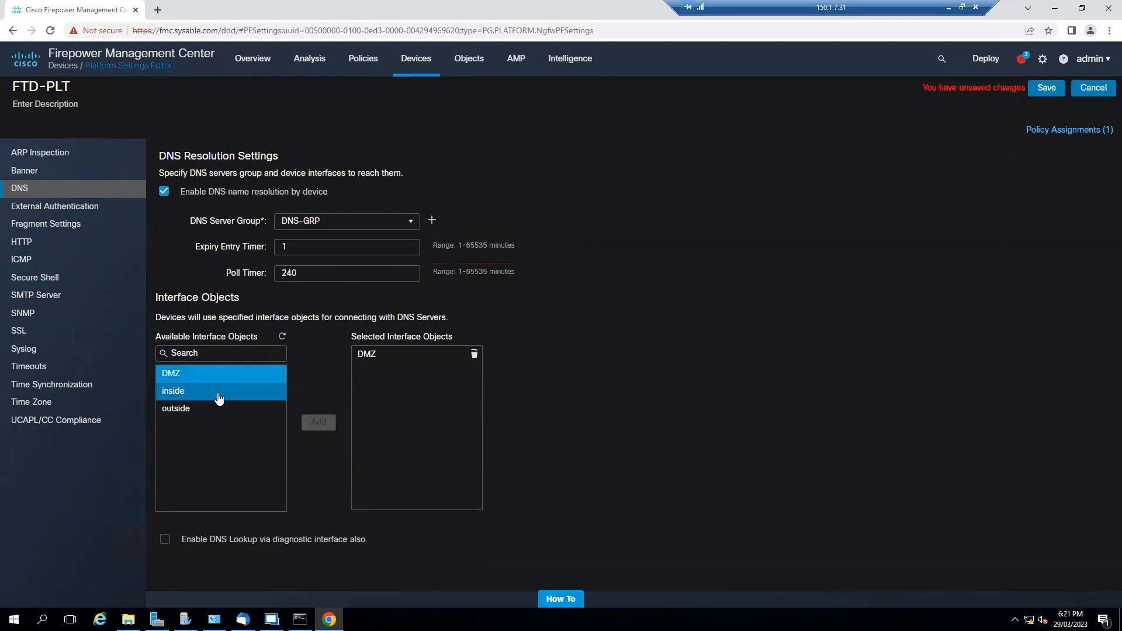
pyautogui.click(320, 423)
pyautogui.moveTo(246, 411); pyautogui.dragTo(390, 431)
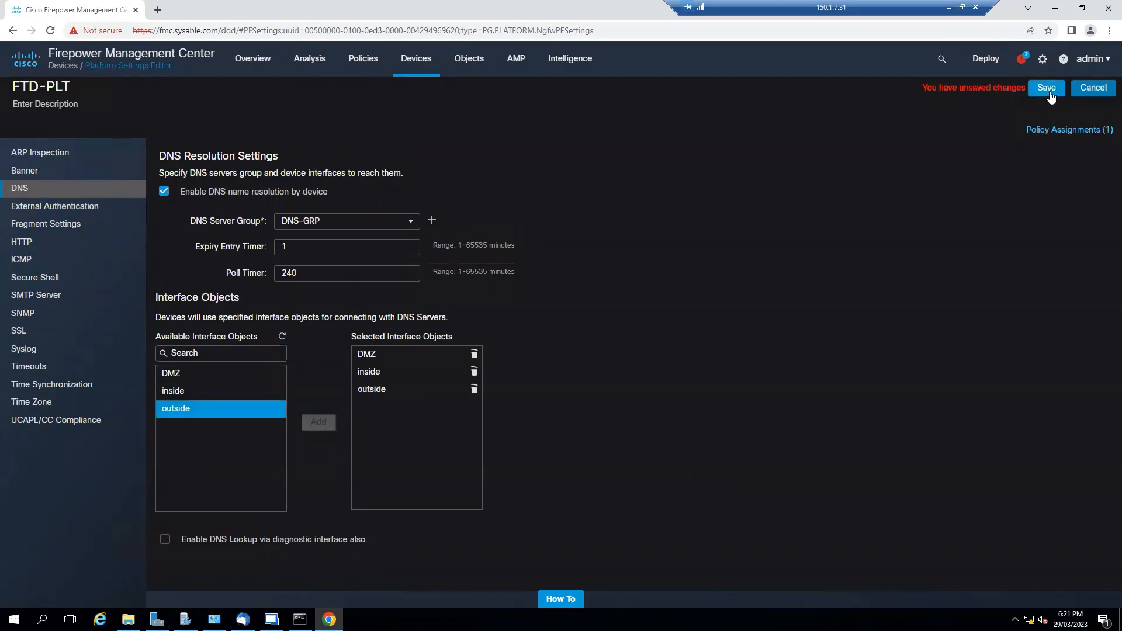
pyautogui.click(1046, 87)
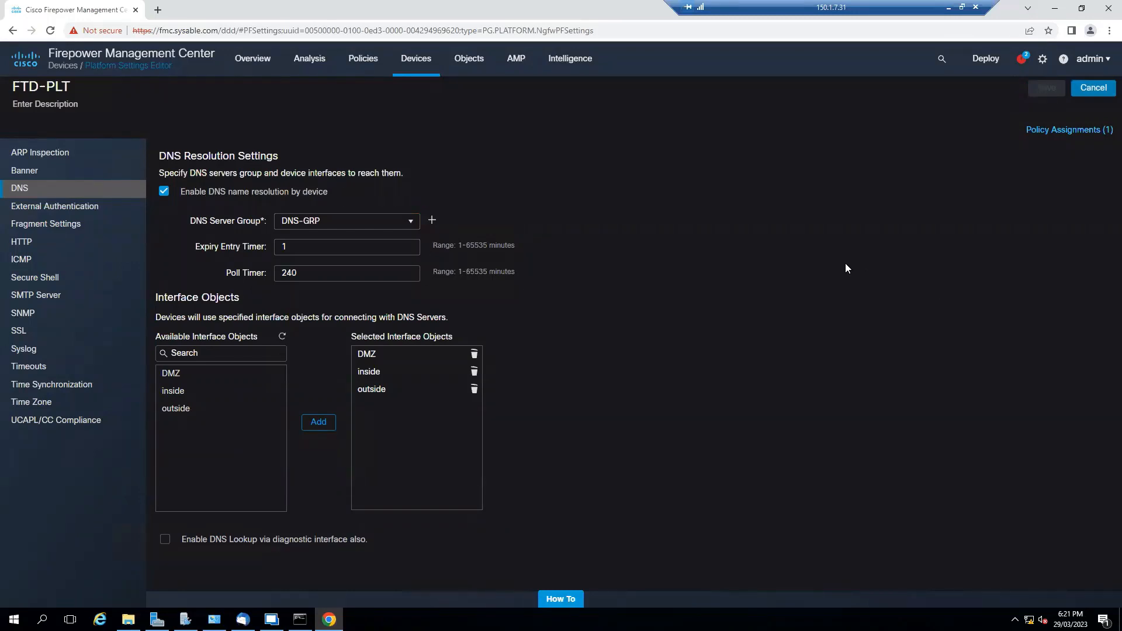
# Look through External Authentication, HTTP and ICMP settings, ending on the empty Secure Shell page
pyautogui.click(75, 208)
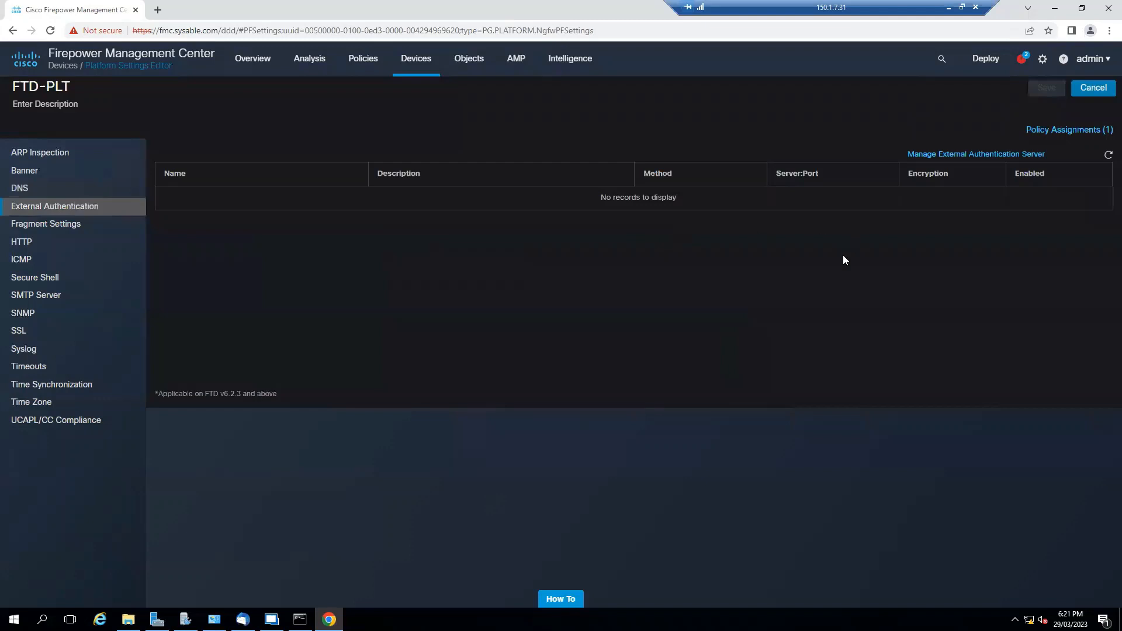
pyautogui.click(49, 247)
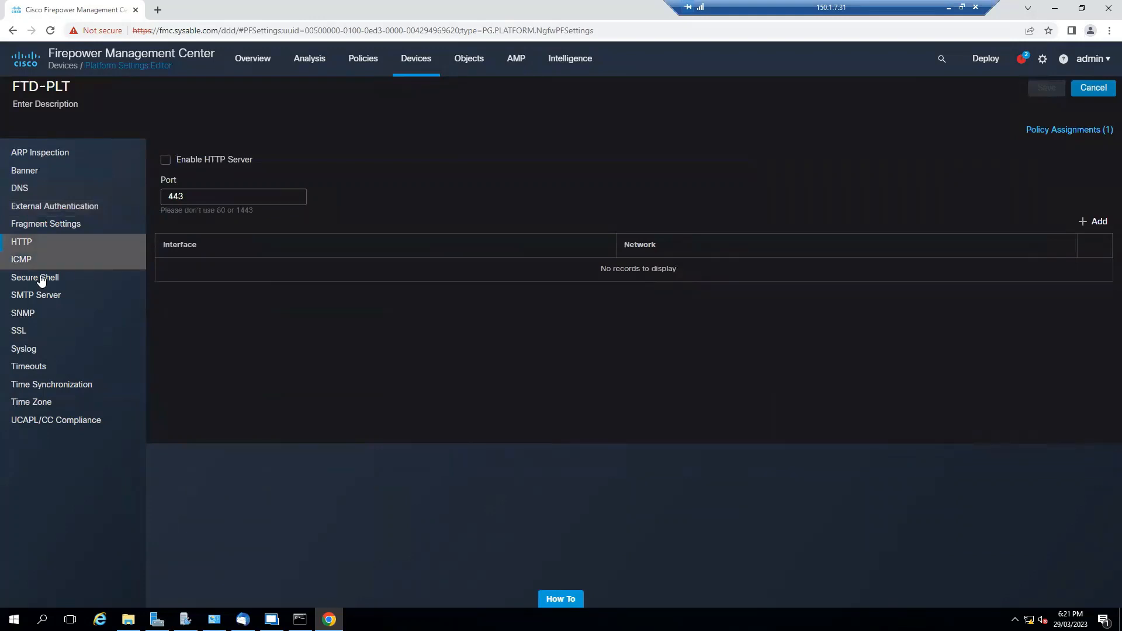
pyautogui.click(37, 265)
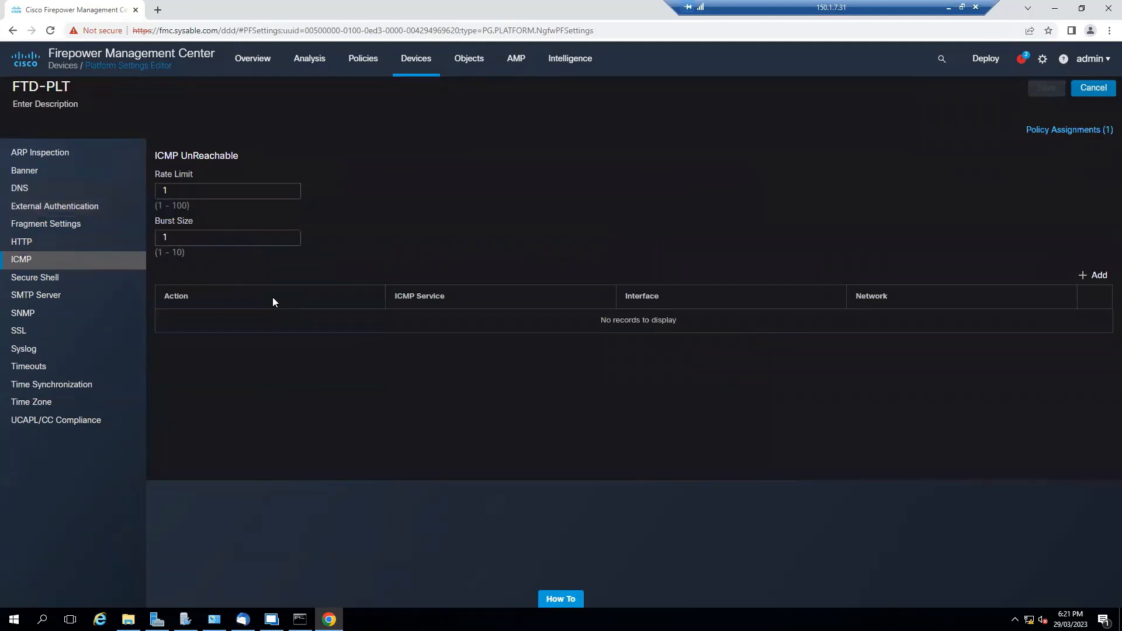
pyautogui.click(43, 280)
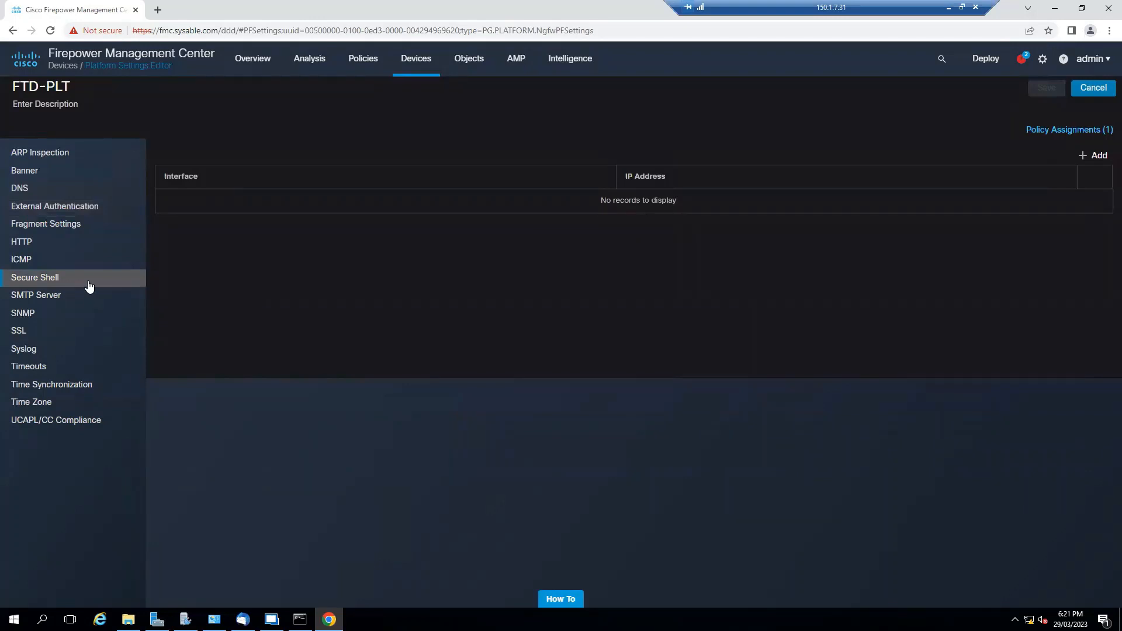
# From a new SSH entry, create network object MG-NET for 172.16.1.0/24
pyautogui.click(1085, 158)
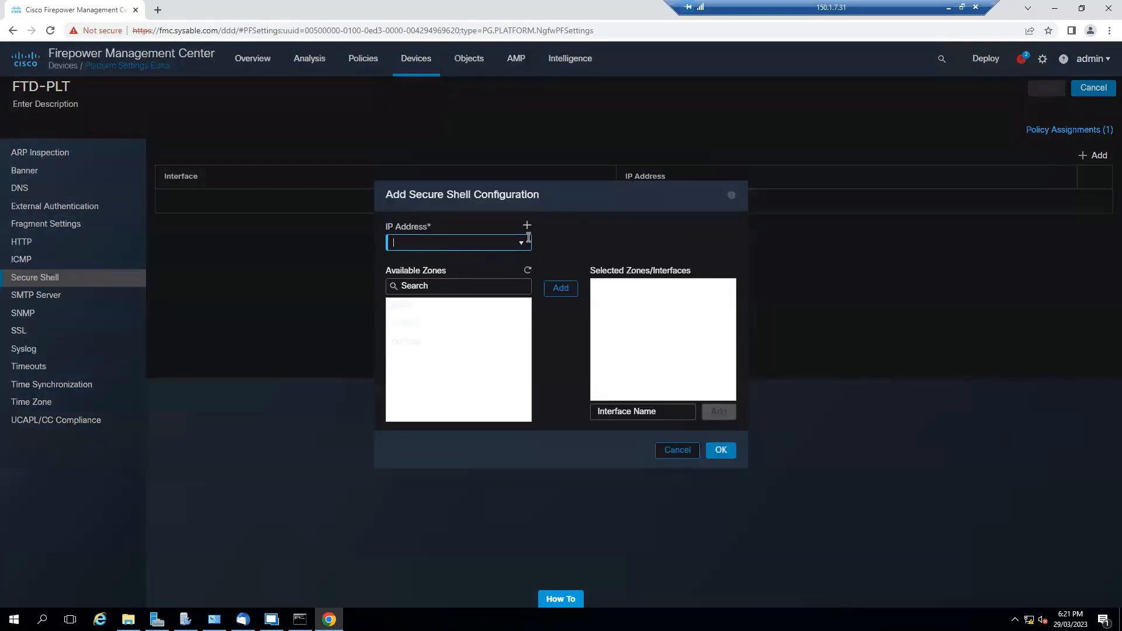
pyautogui.write('172')
pyautogui.press('BackSpace')
pyautogui.press('BackSpace')
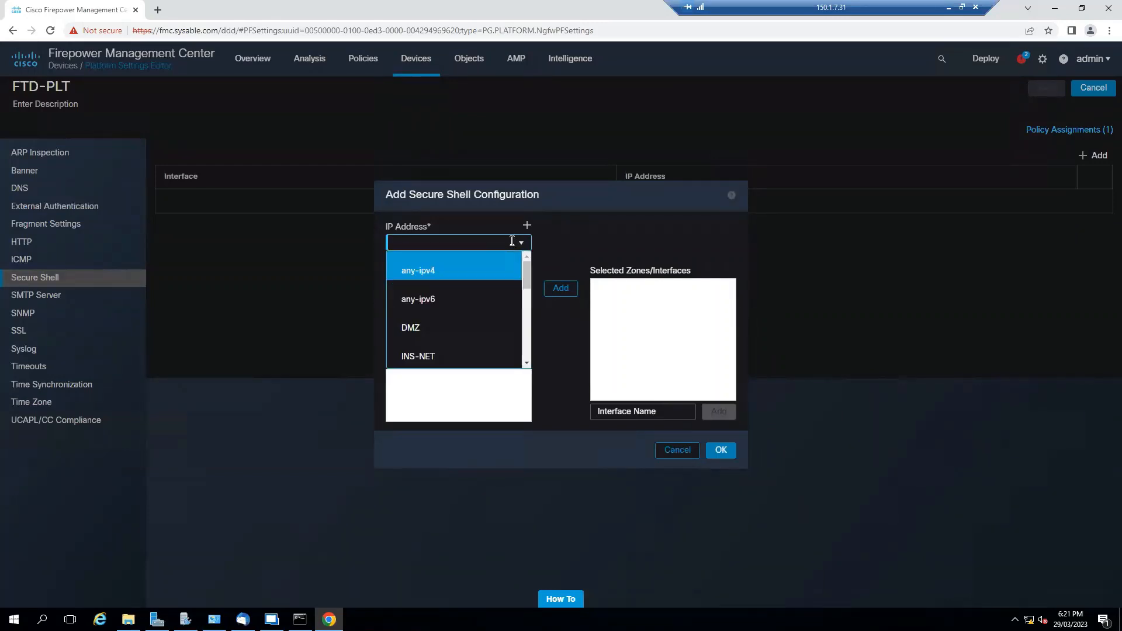
pyautogui.click(527, 228)
pyautogui.write('MG')
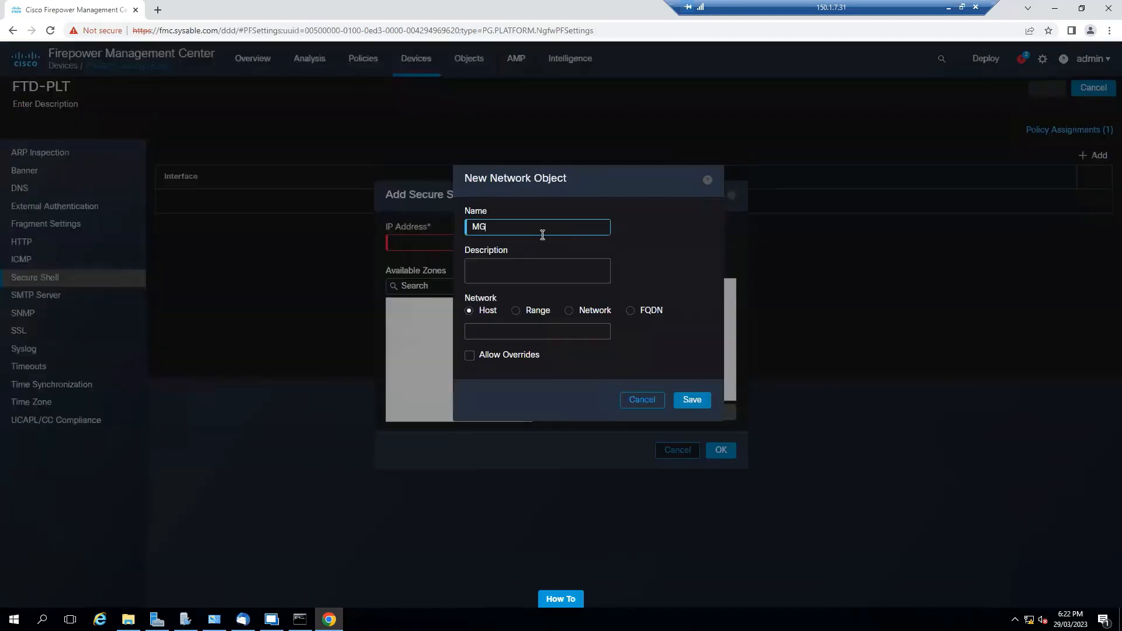
pyautogui.write('-NET')
pyautogui.click(564, 323)
pyautogui.write('172')
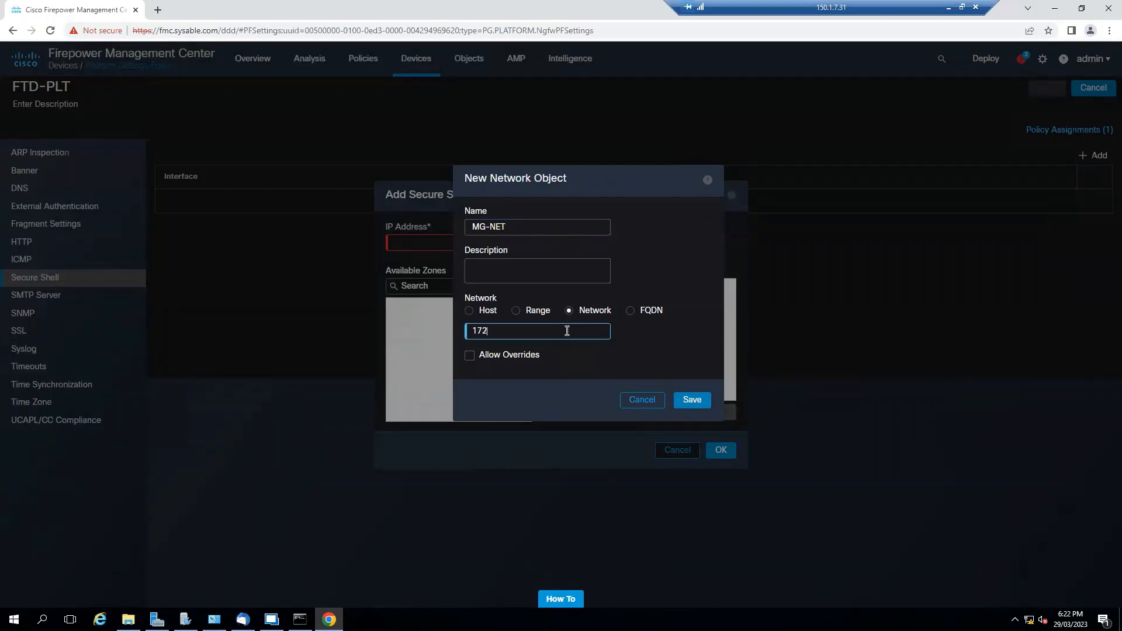
pyautogui.write('.16.1.0/24')
pyautogui.moveTo(549, 332); pyautogui.dragTo(470, 332)
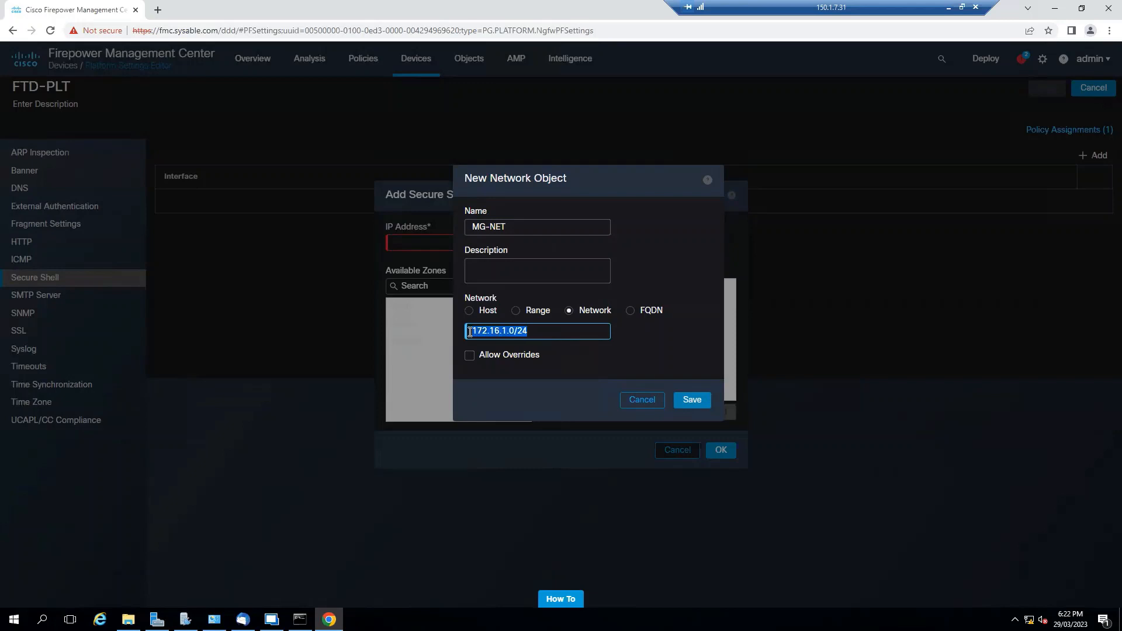
pyautogui.click(688, 398)
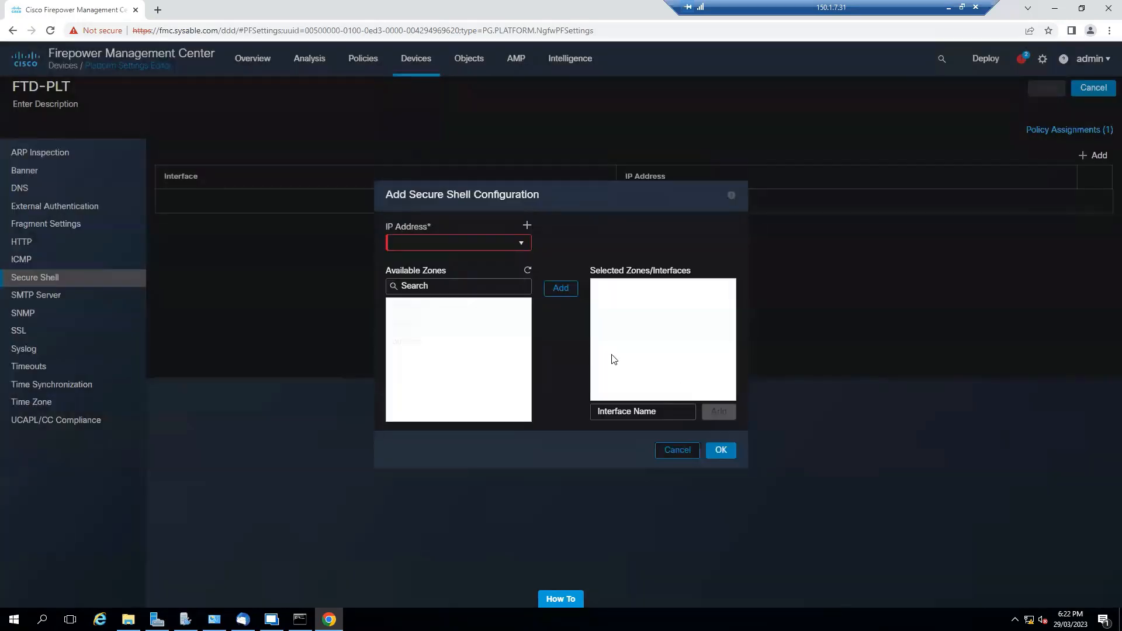
pyautogui.click(520, 243)
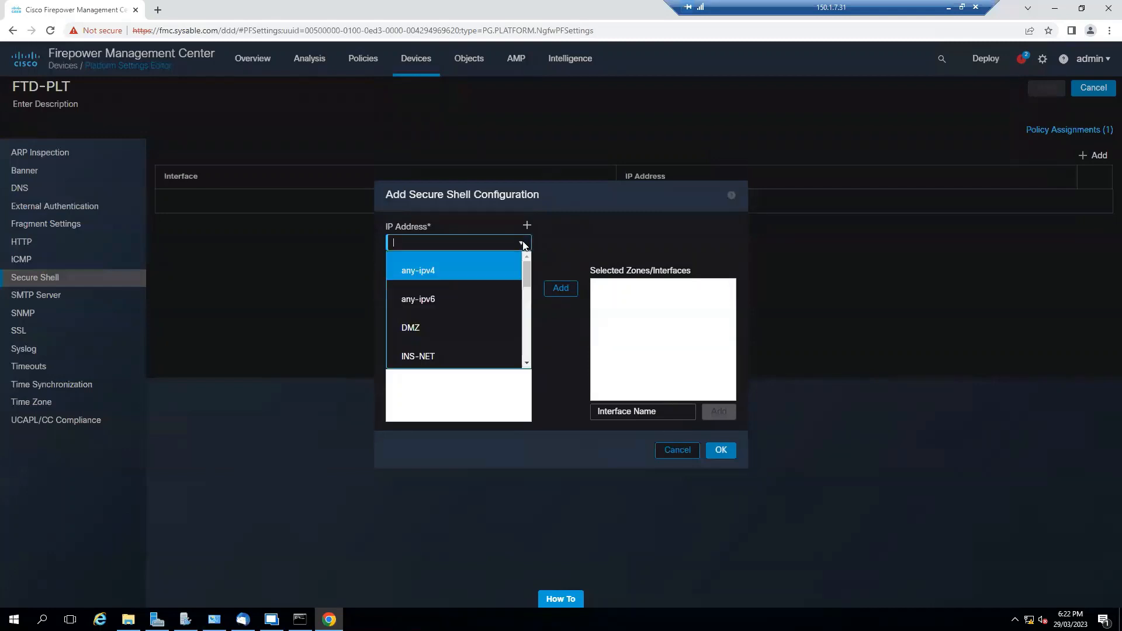
# Select MG-NET as the SSH IP address, add then remove the inside zone
pyautogui.scroll(-6, 457, 325)
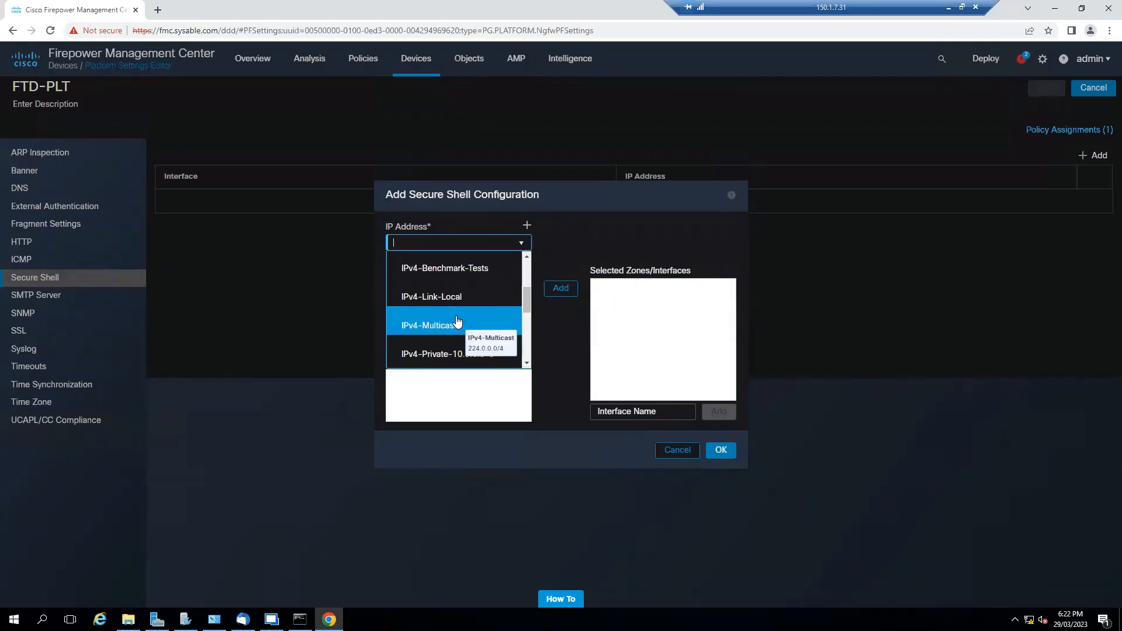
pyautogui.click(448, 357)
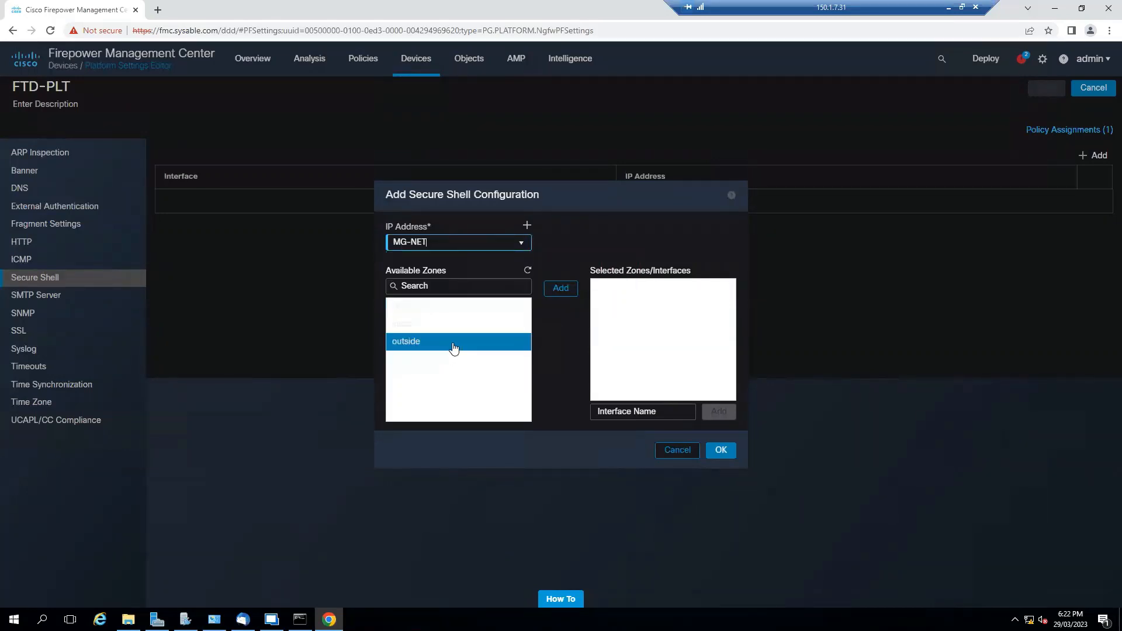
pyautogui.click(426, 323)
pyautogui.click(561, 289)
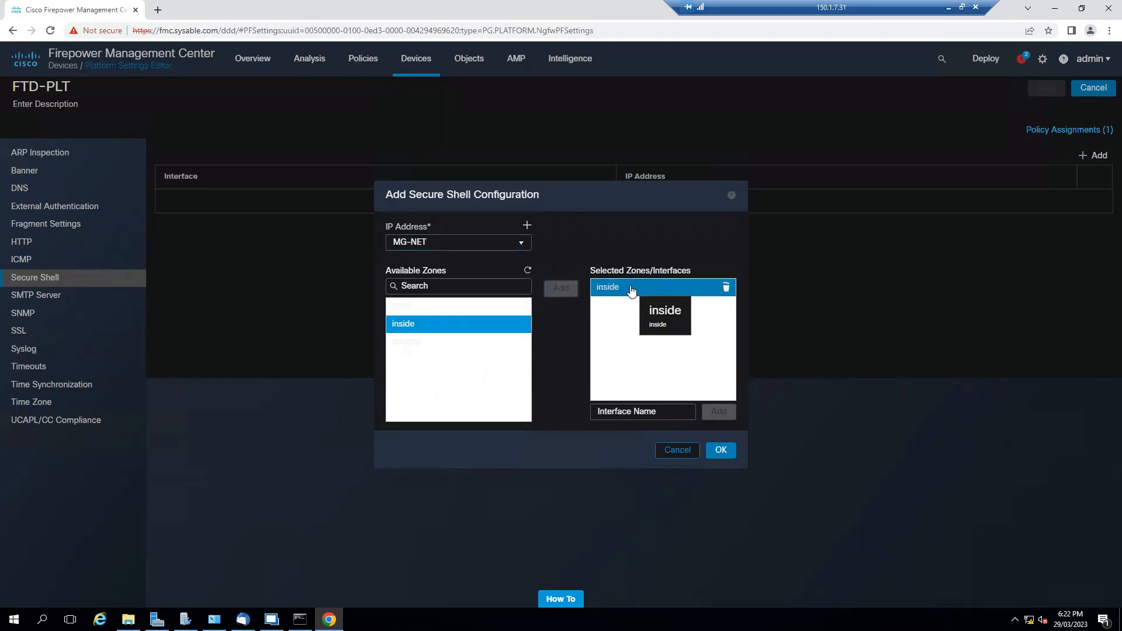
pyautogui.click(725, 289)
pyautogui.click(669, 411)
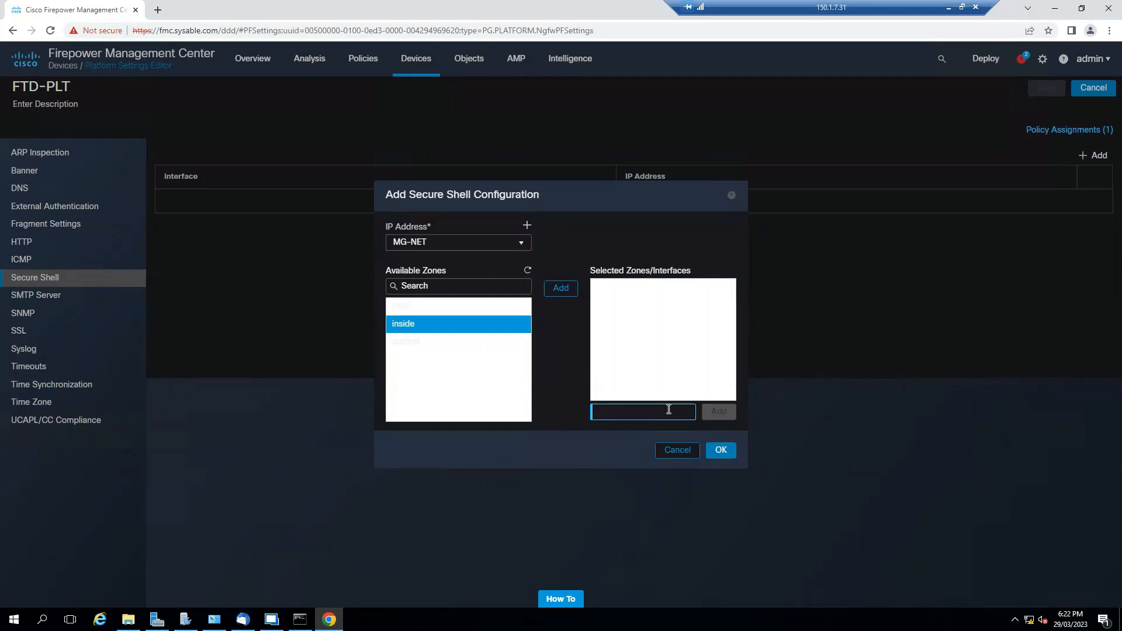
pyautogui.click(665, 344)
# Clear the Interface Name field and run 'show nameif' on the FTD console
pyautogui.click(653, 411)
pyautogui.write('inside')
pyautogui.press('BackSpace')
pyautogui.press('BackSpace')
pyautogui.press('BackSpace')
pyautogui.press('BackSpace')
pyautogui.press('BackSpace')
pyautogui.press('BackSpace')
pyautogui.hotkey('alt', 'Tab')
pyautogui.write('show nameif')
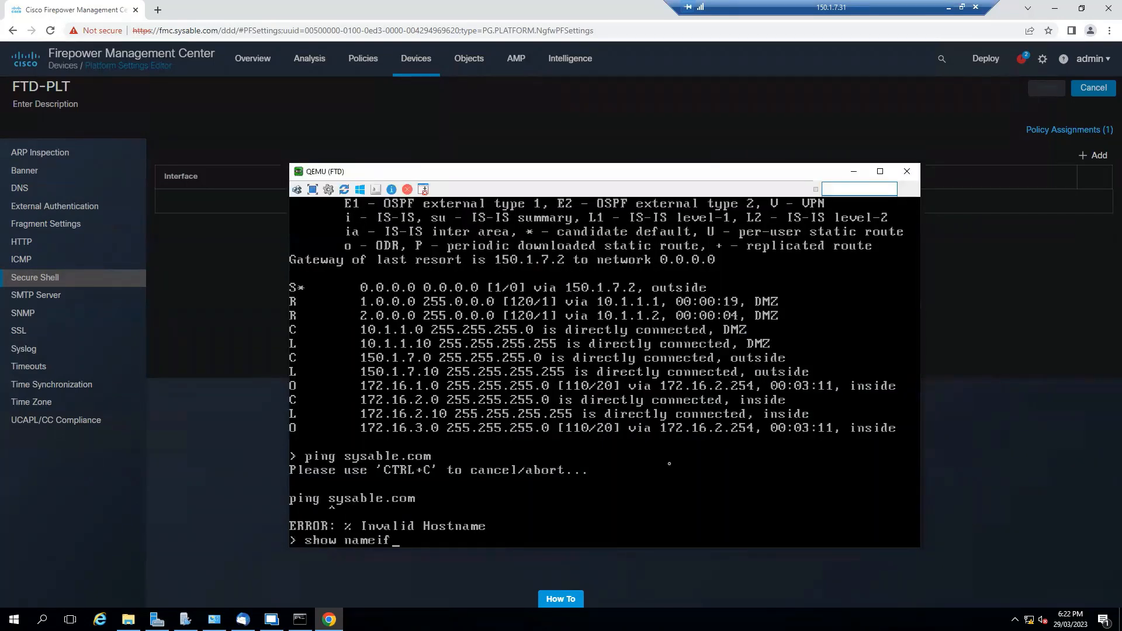
pyautogui.press('Return')
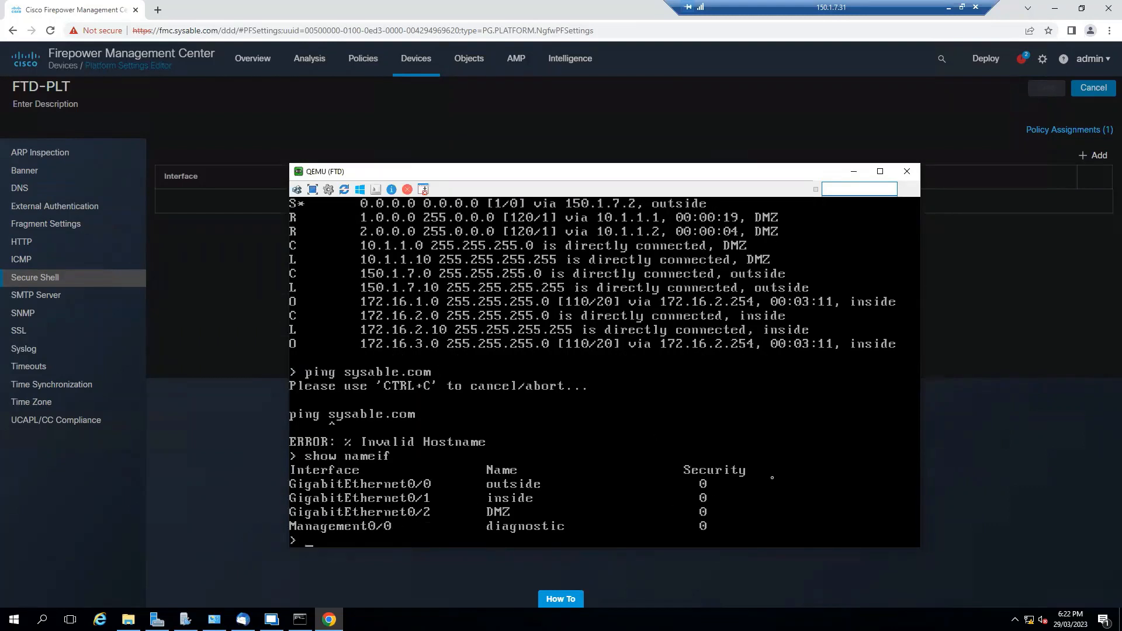
# Add a Secure Shell entry allowing MG-NET on interface management0/0
pyautogui.click(853, 171)
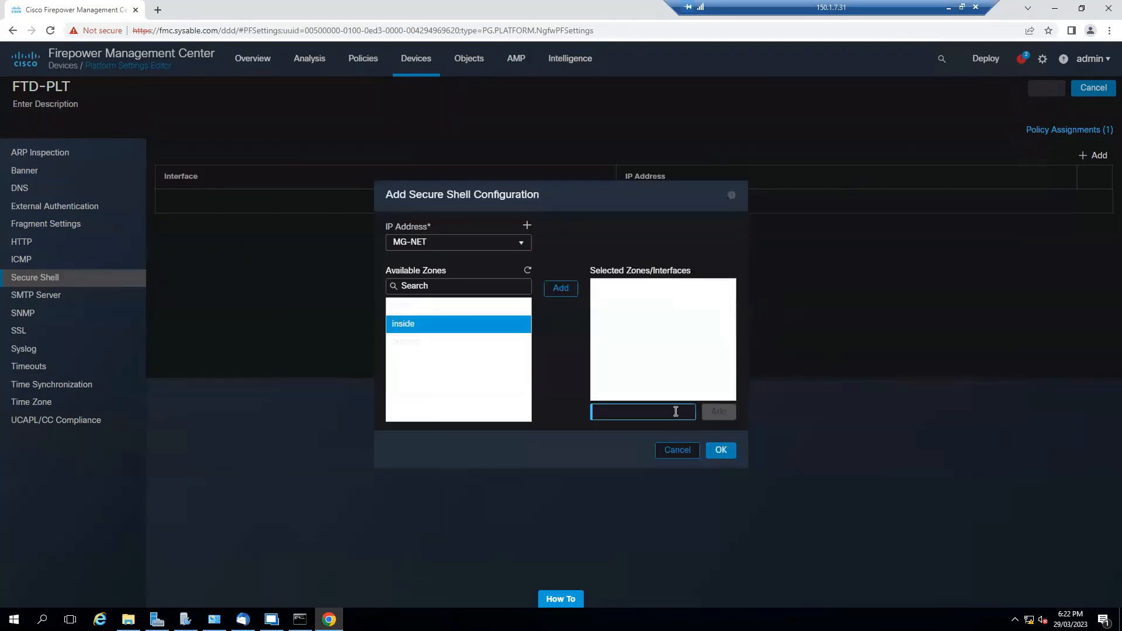
pyautogui.write('manag')
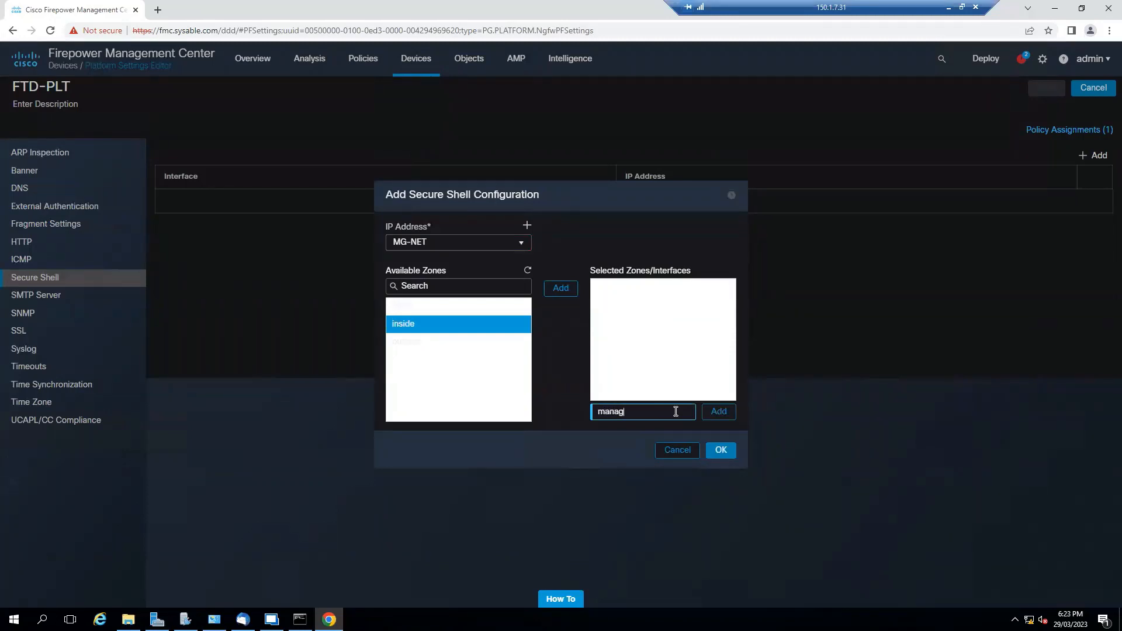
pyautogui.write('ement0/0')
pyautogui.click(718, 412)
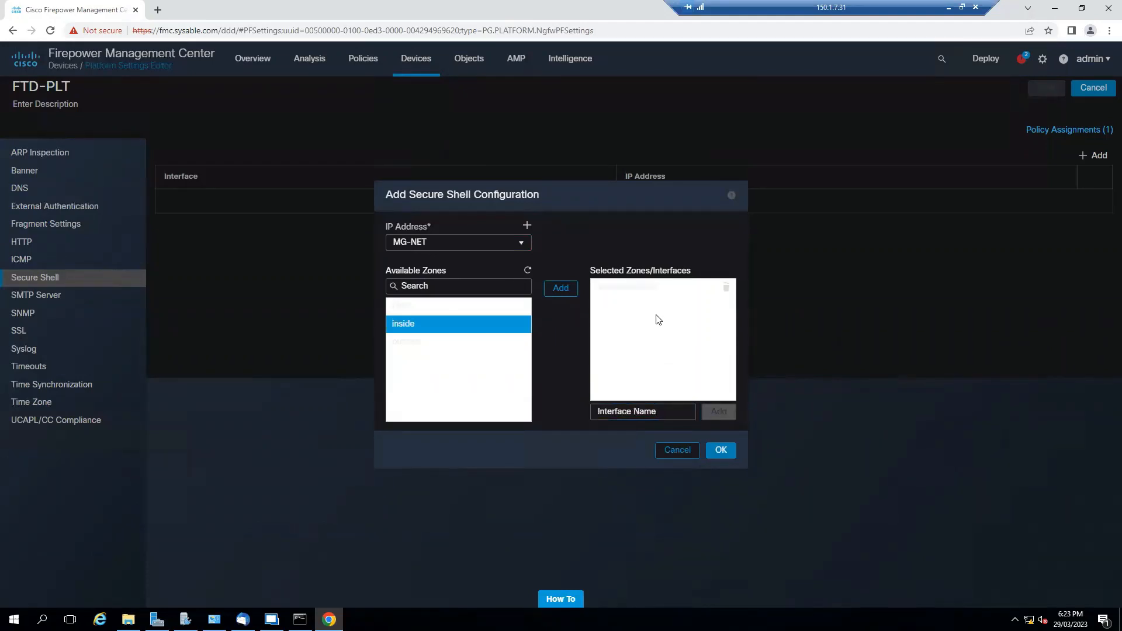
pyautogui.click(720, 450)
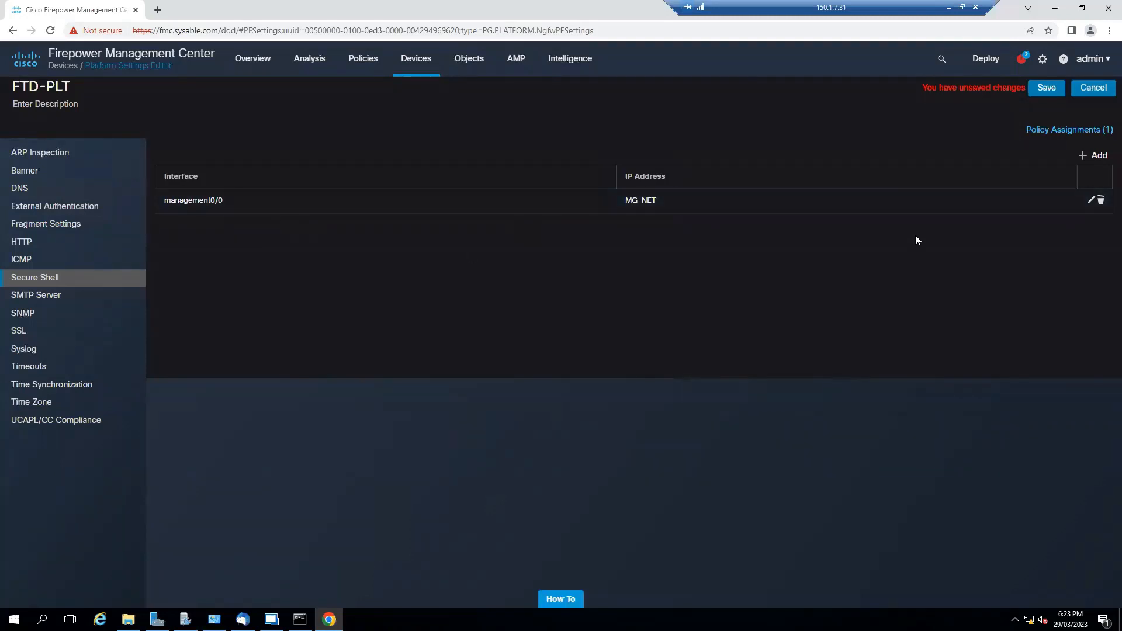
# Save the SSH change, then step through SMTP Server and SSL to the Syslog settings
pyautogui.click(1042, 89)
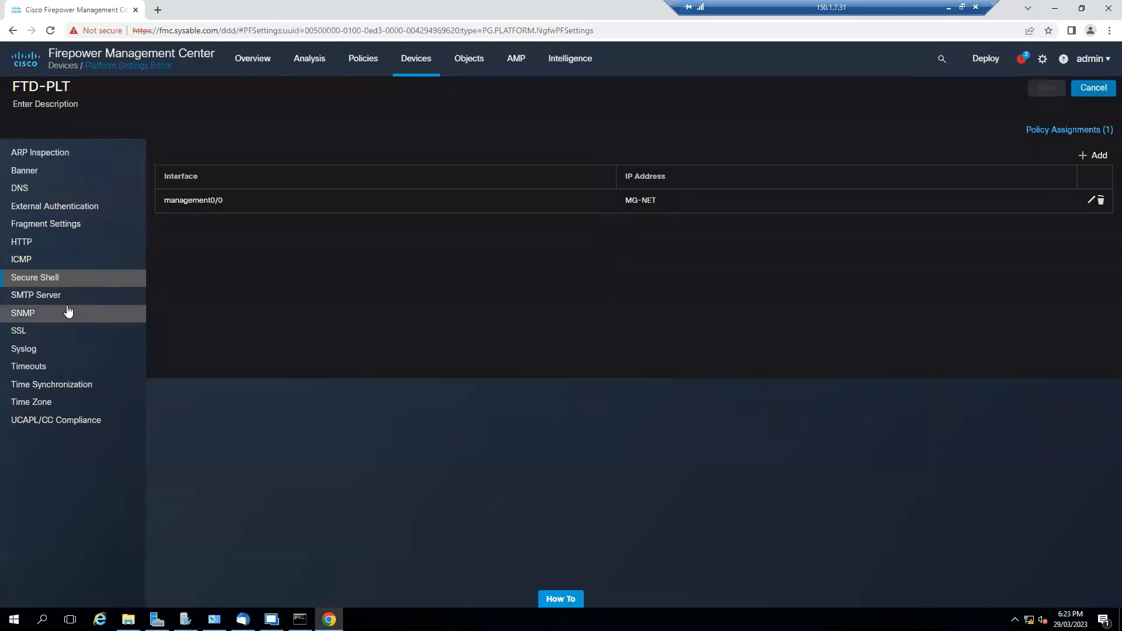
pyautogui.click(54, 301)
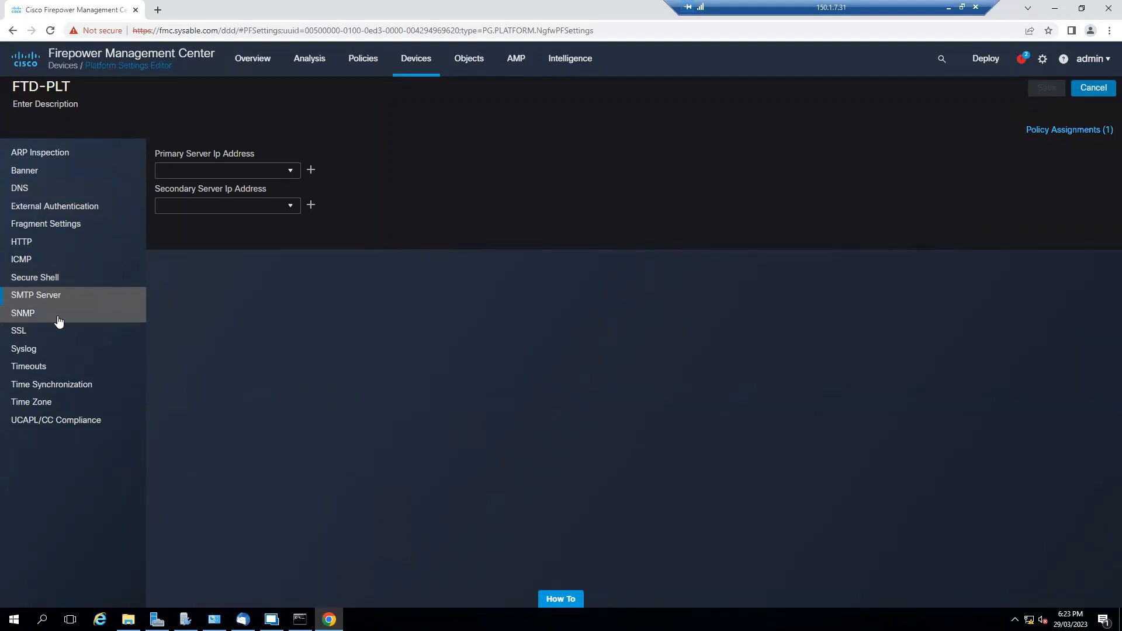
pyautogui.click(56, 337)
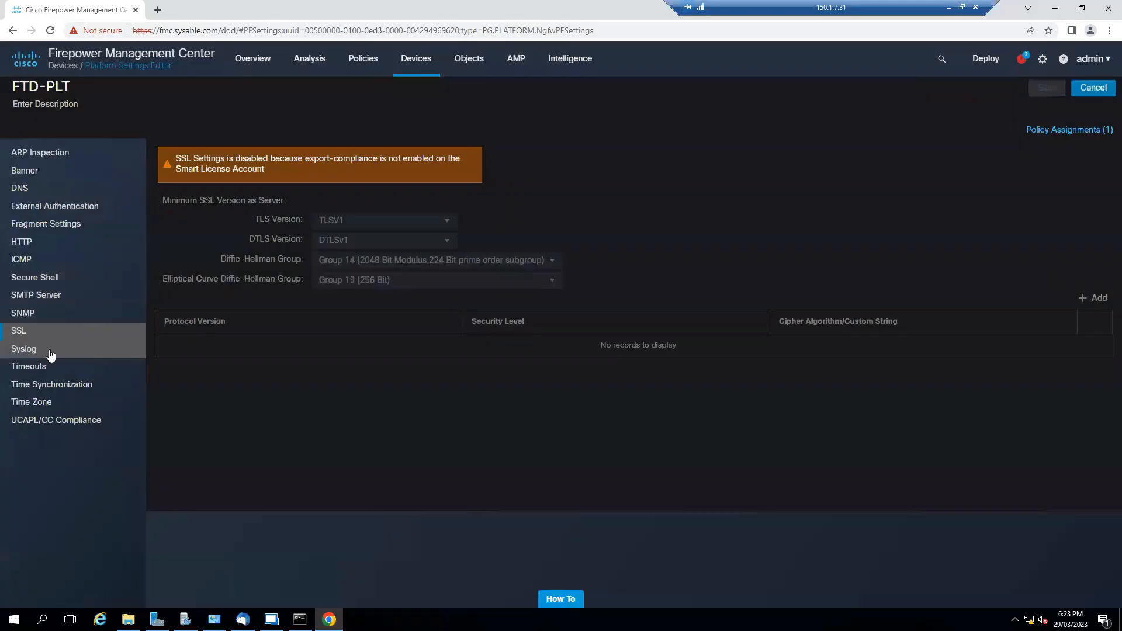
pyautogui.click(51, 355)
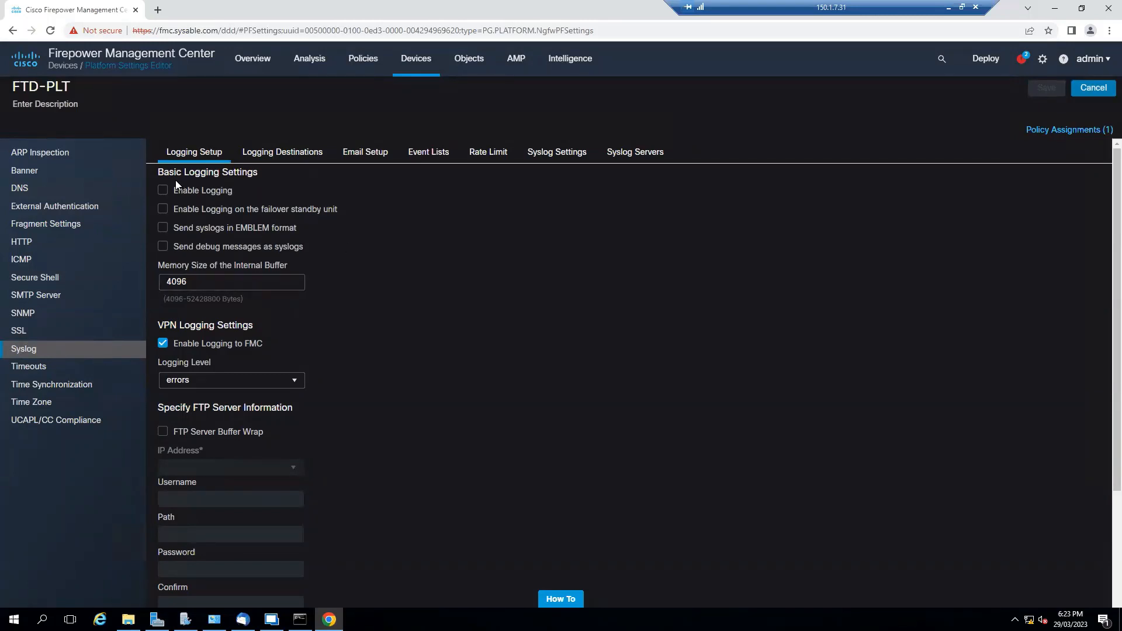
# Enable logging, review each Syslog tab, then save from Logging Setup
pyautogui.click(163, 191)
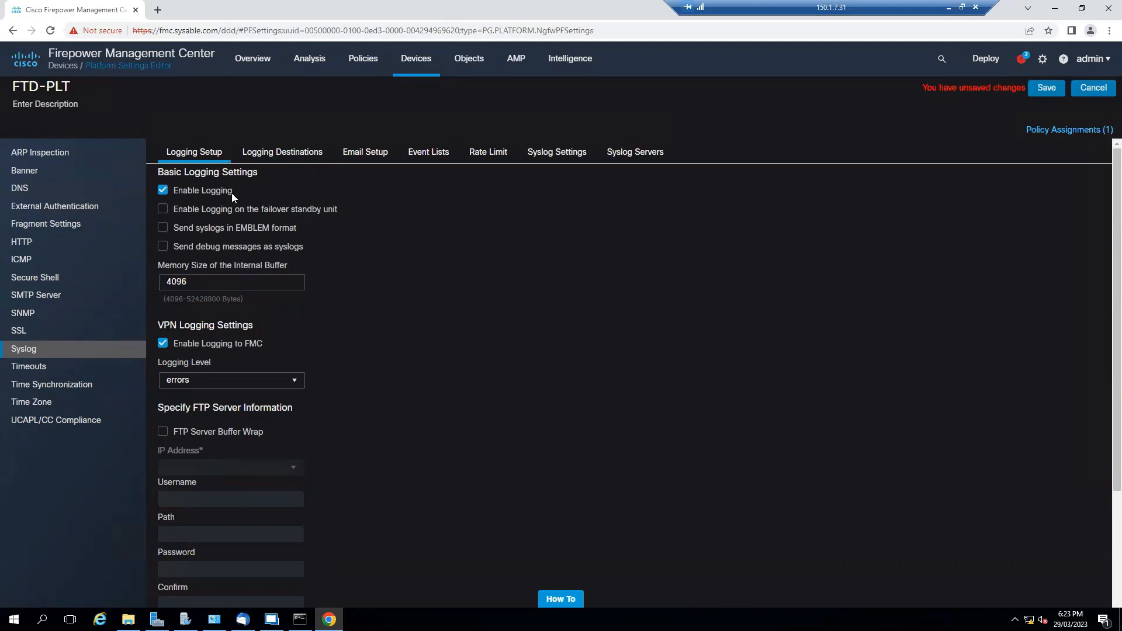
pyautogui.click(300, 153)
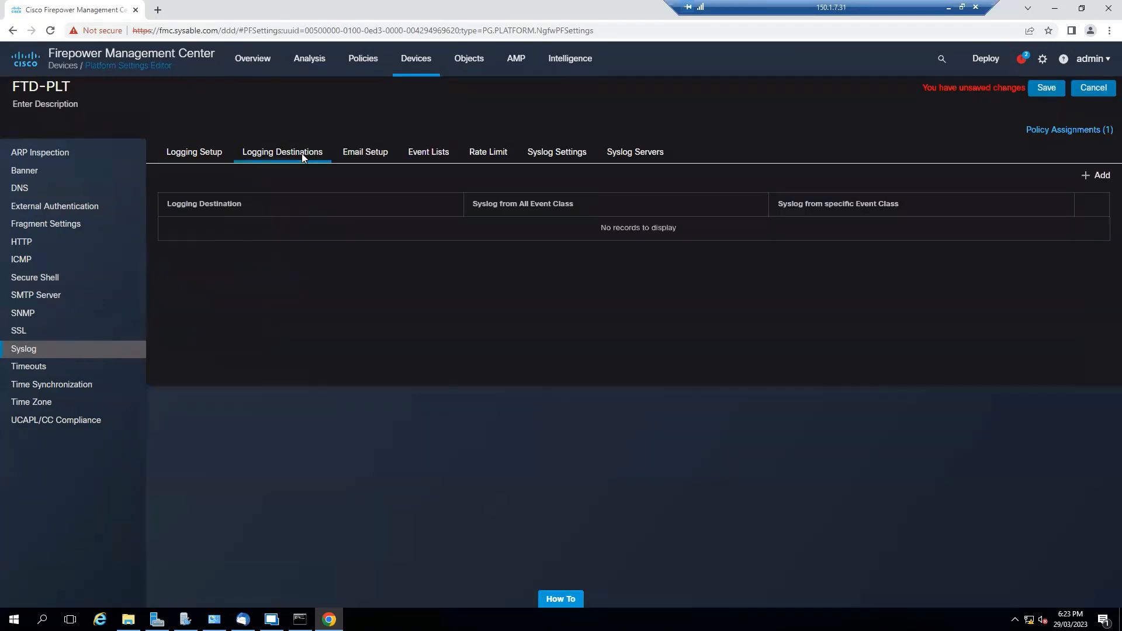
pyautogui.click(383, 156)
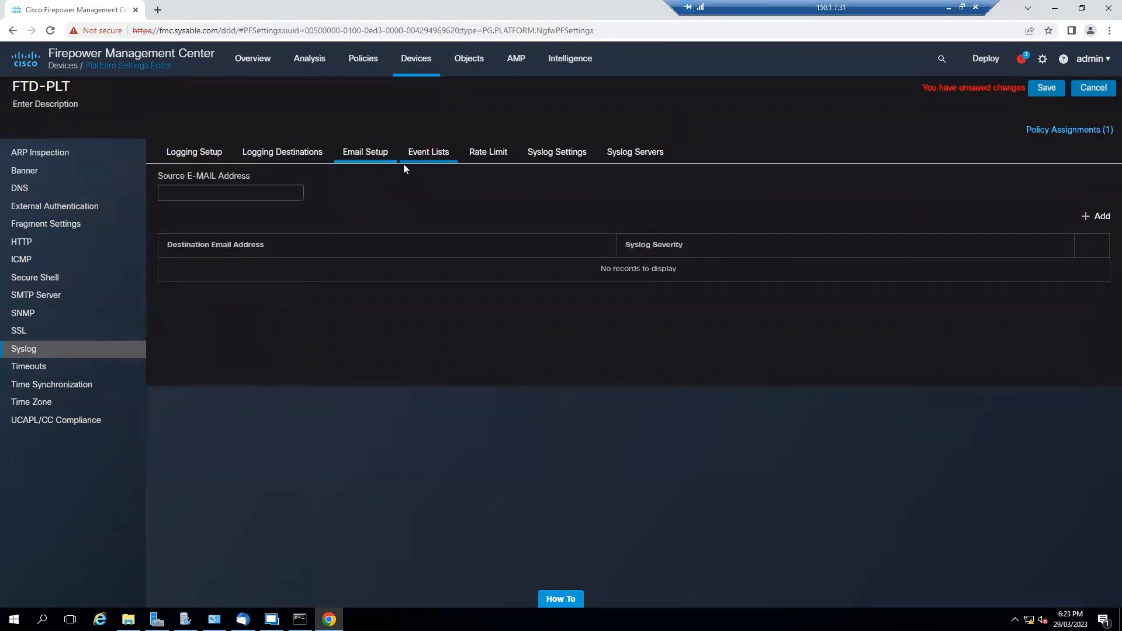
pyautogui.click(440, 158)
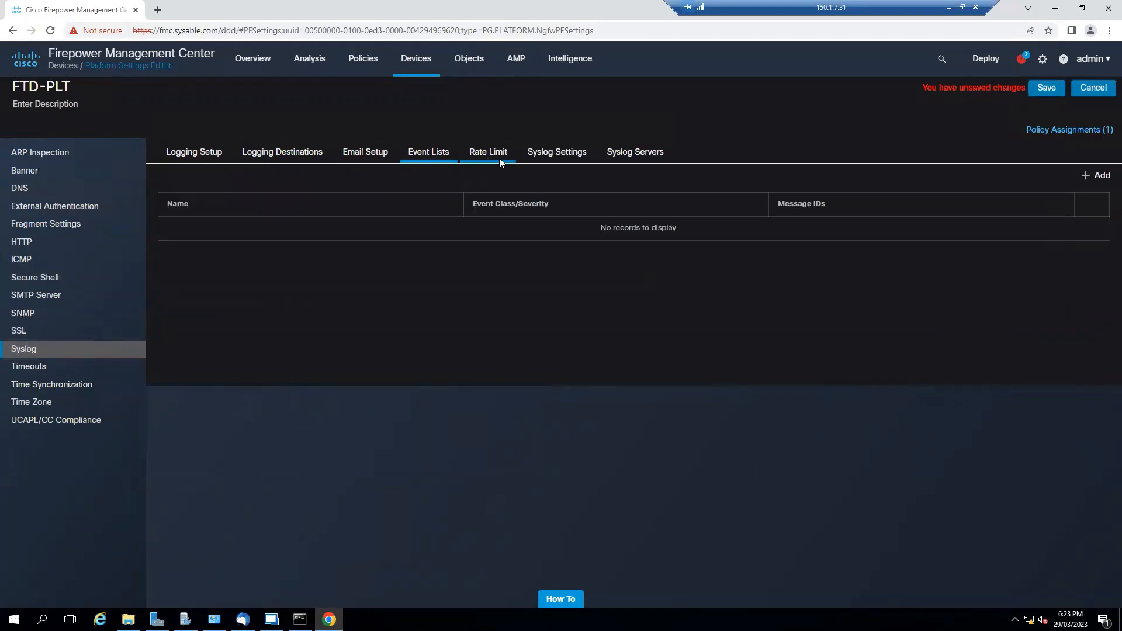
pyautogui.click(499, 156)
pyautogui.click(584, 154)
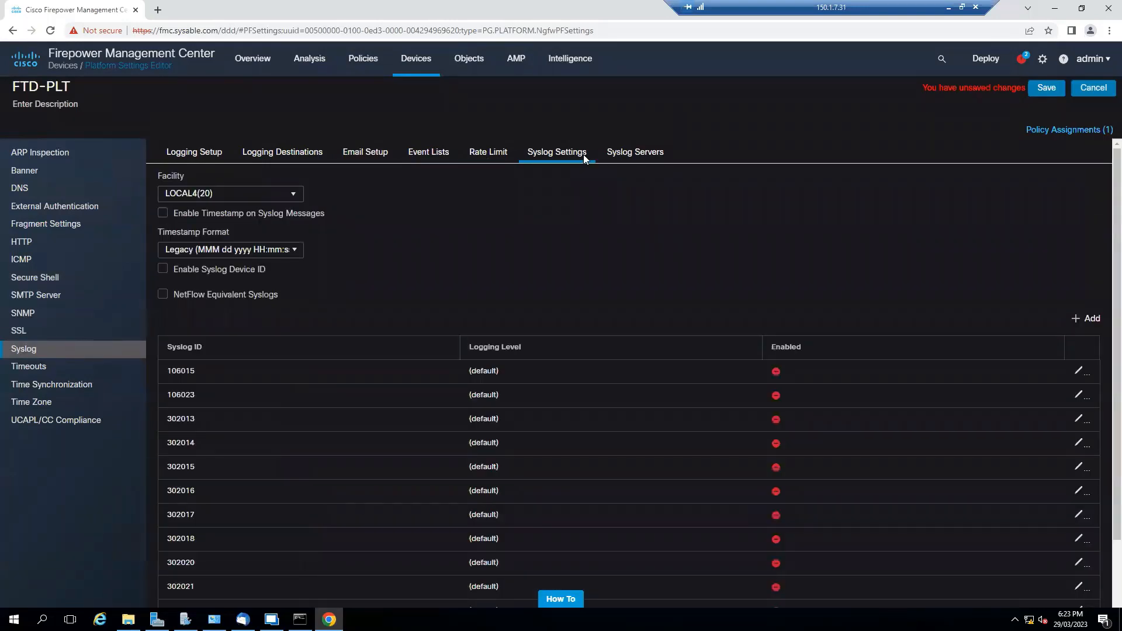
pyautogui.click(641, 156)
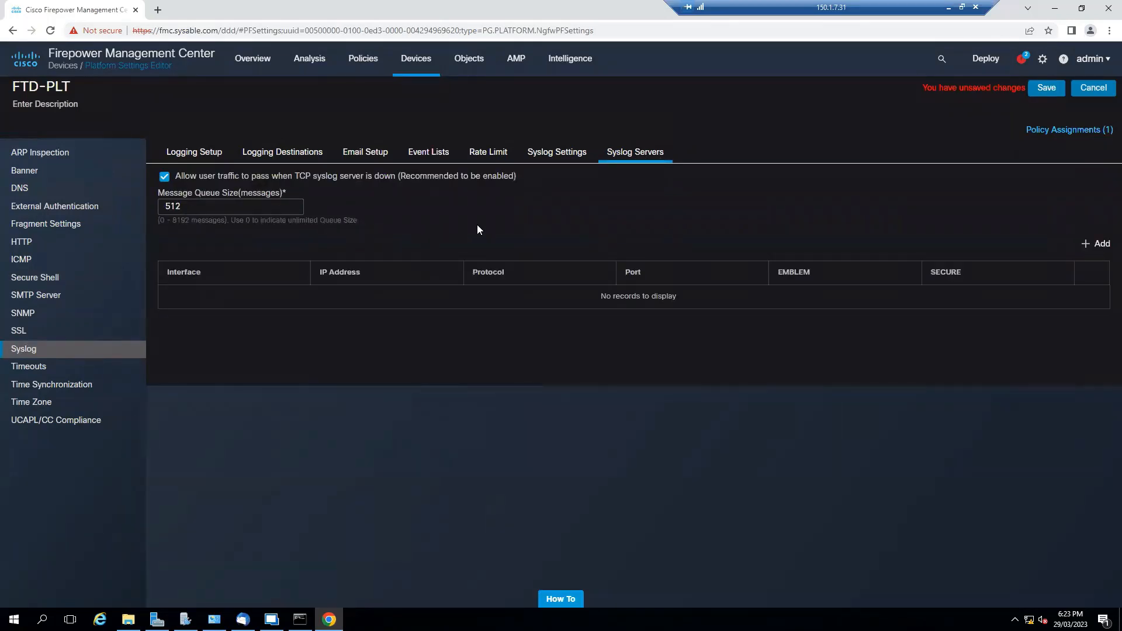
pyautogui.click(193, 156)
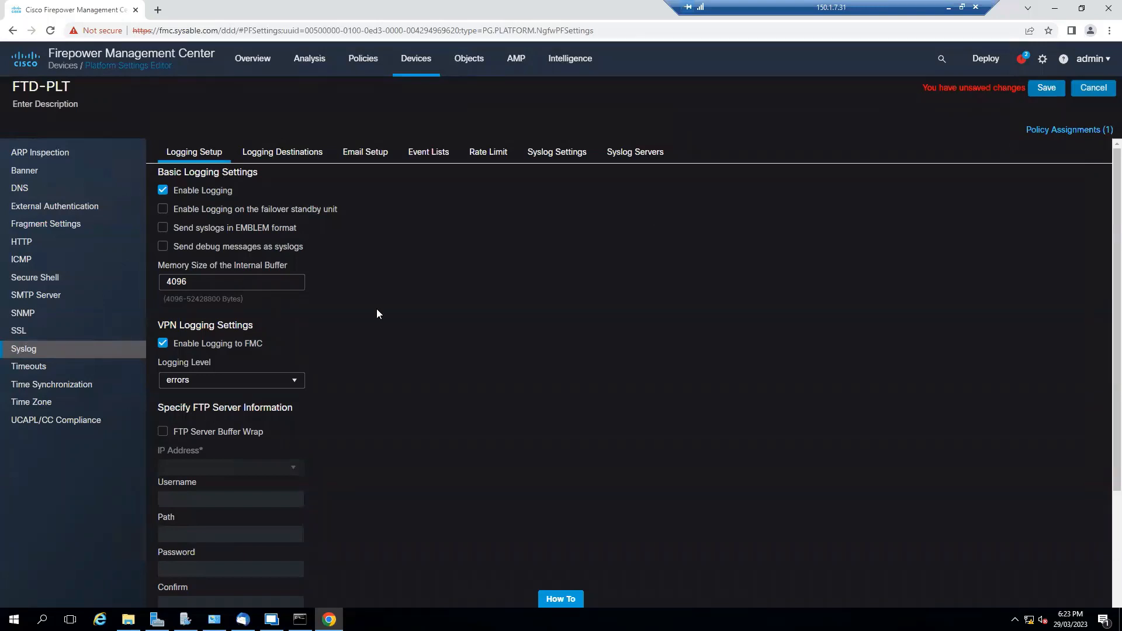
pyautogui.click(1047, 92)
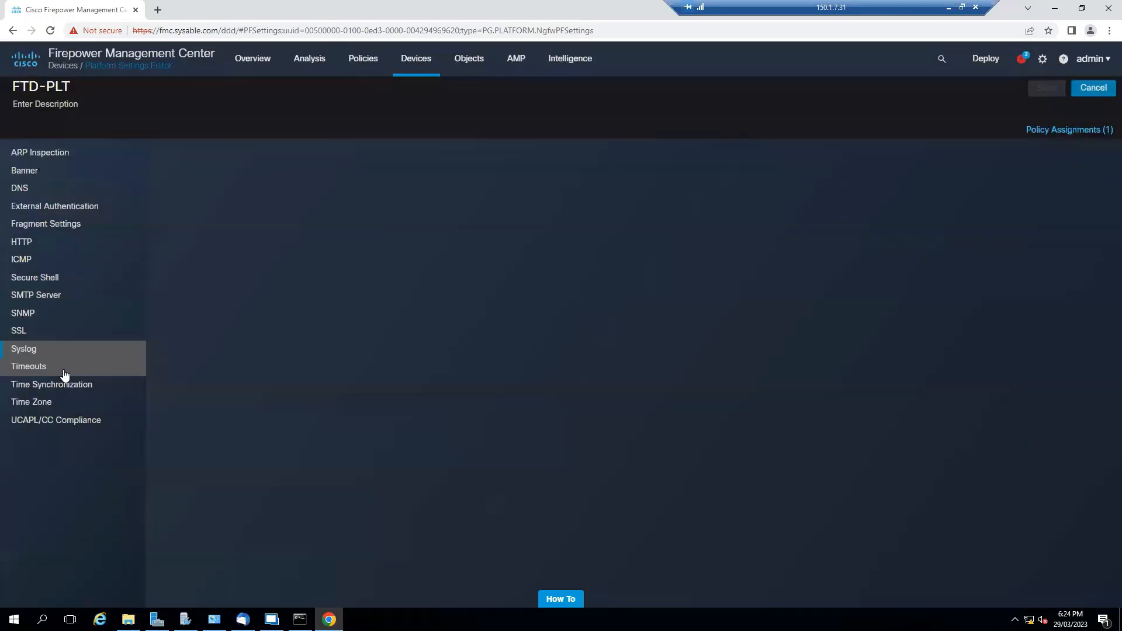
# Go from Timeouts to Time Synchronization, which uses NTP from Management Center
pyautogui.click(64, 370)
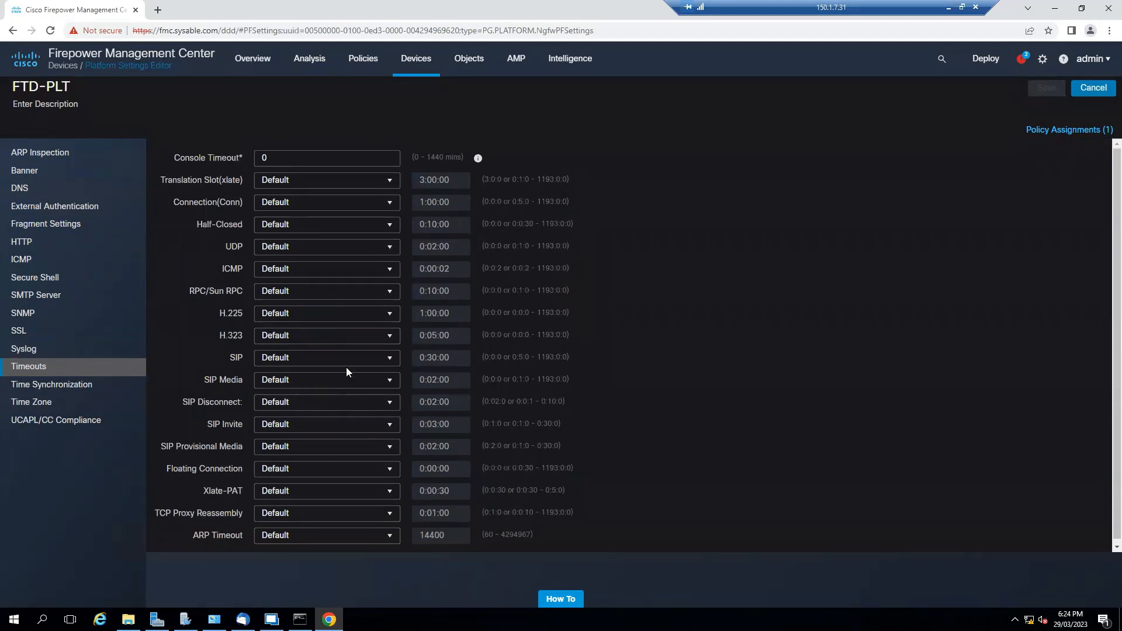
pyautogui.click(92, 387)
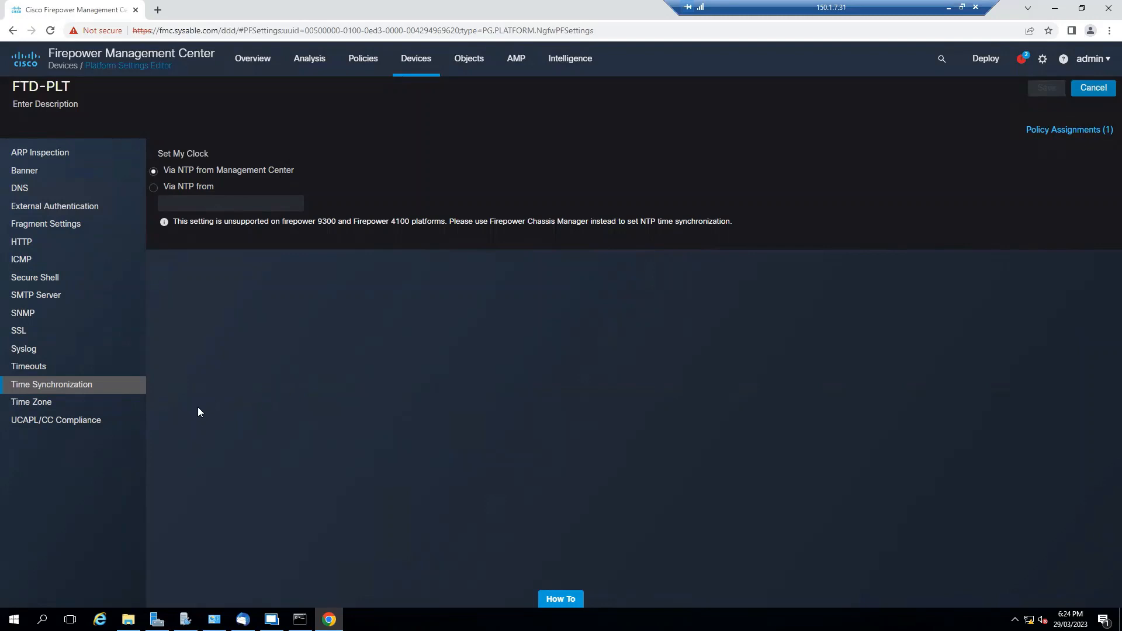
# On Time Zone, start a new time zone object, scroll its zone list, then cancel it
pyautogui.click(37, 404)
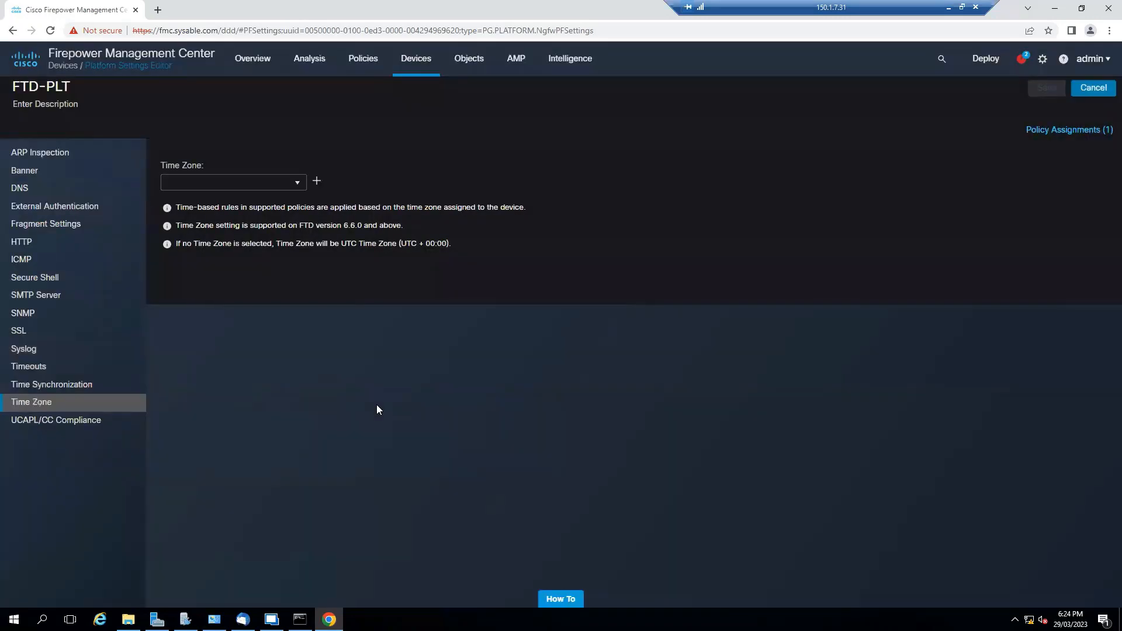
pyautogui.click(298, 181)
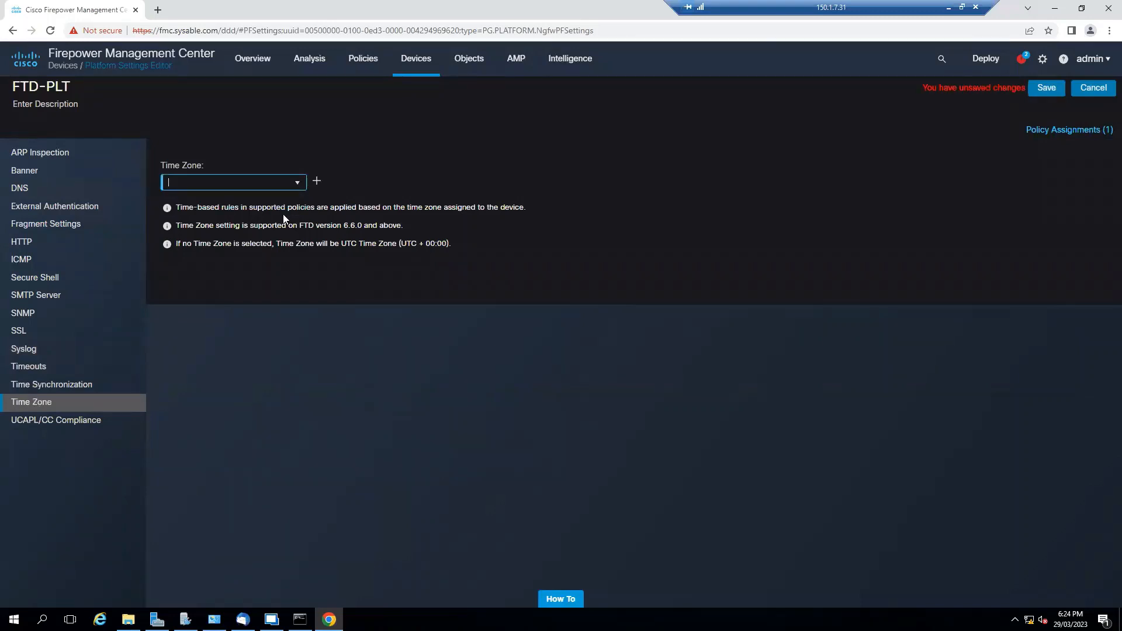
pyautogui.click(316, 183)
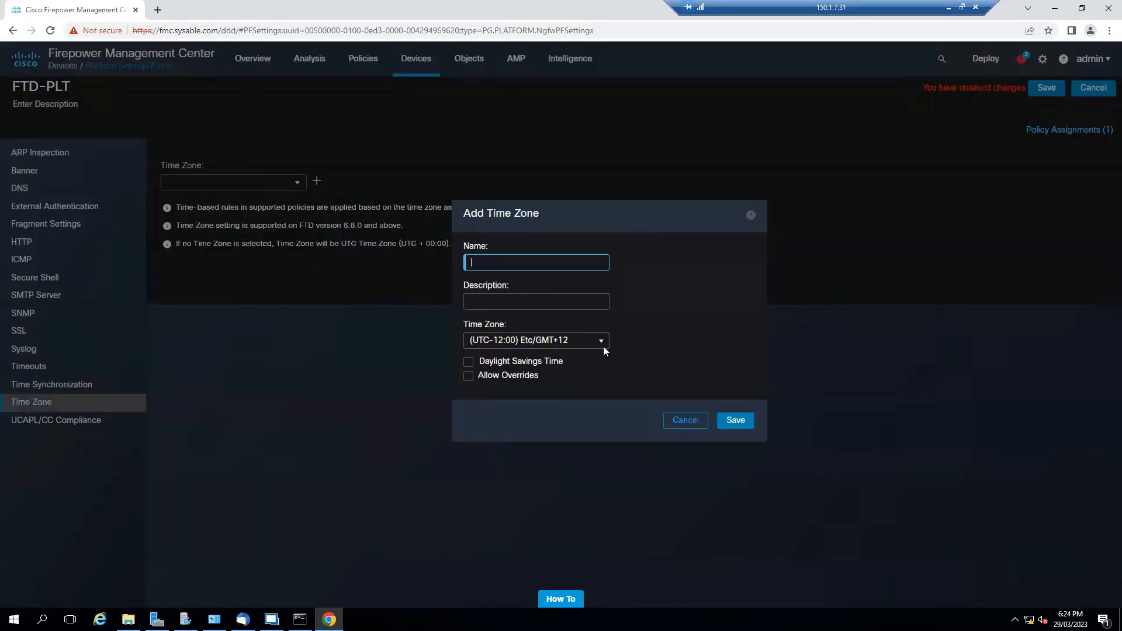
pyautogui.click(603, 348)
pyautogui.click(594, 345)
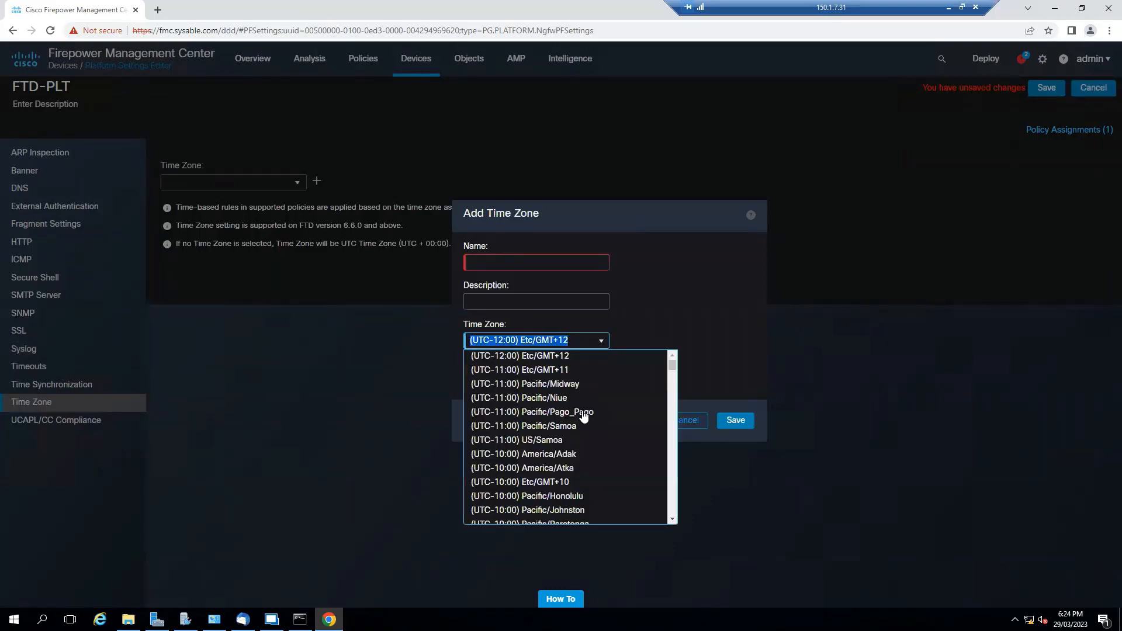
pyautogui.scroll(-10, 583, 417)
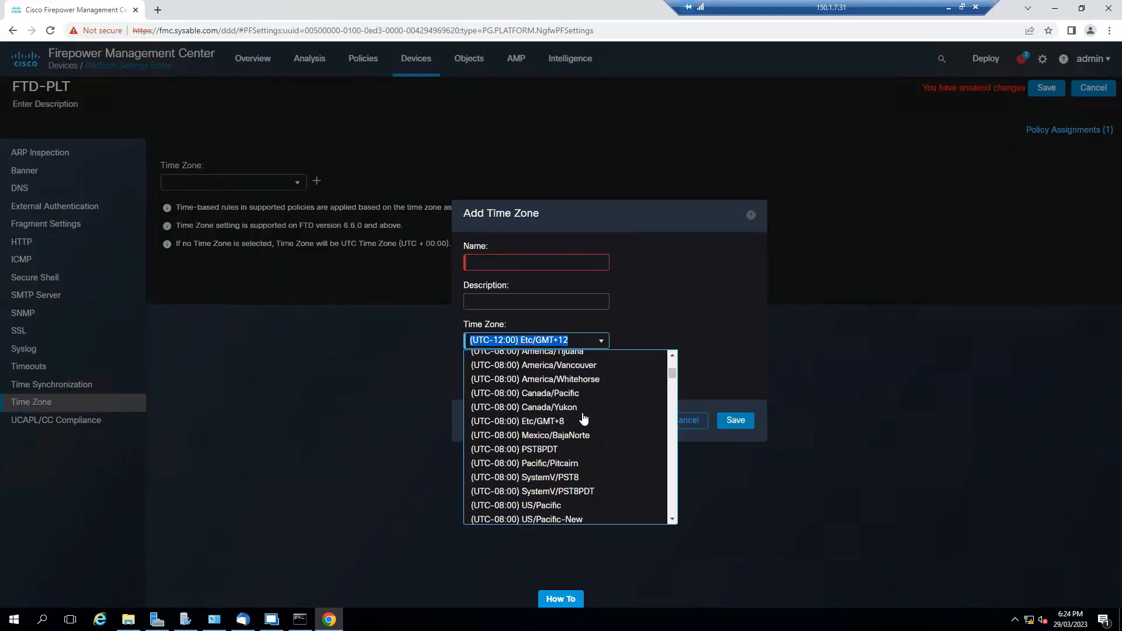
pyautogui.scroll(-10, 583, 417)
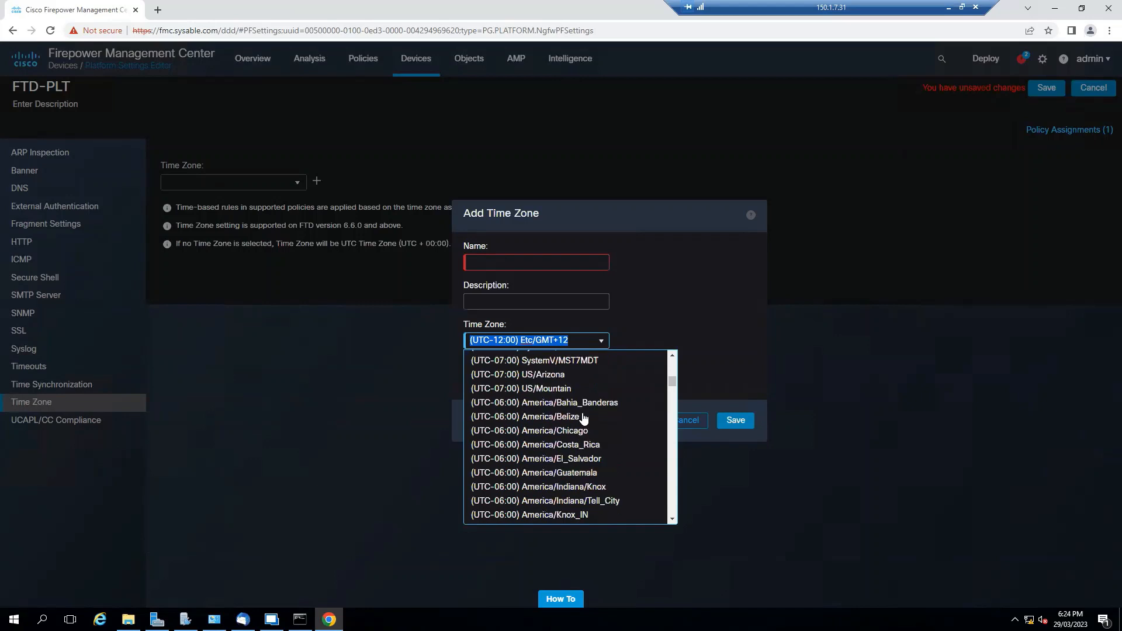
pyautogui.scroll(-3, 584, 417)
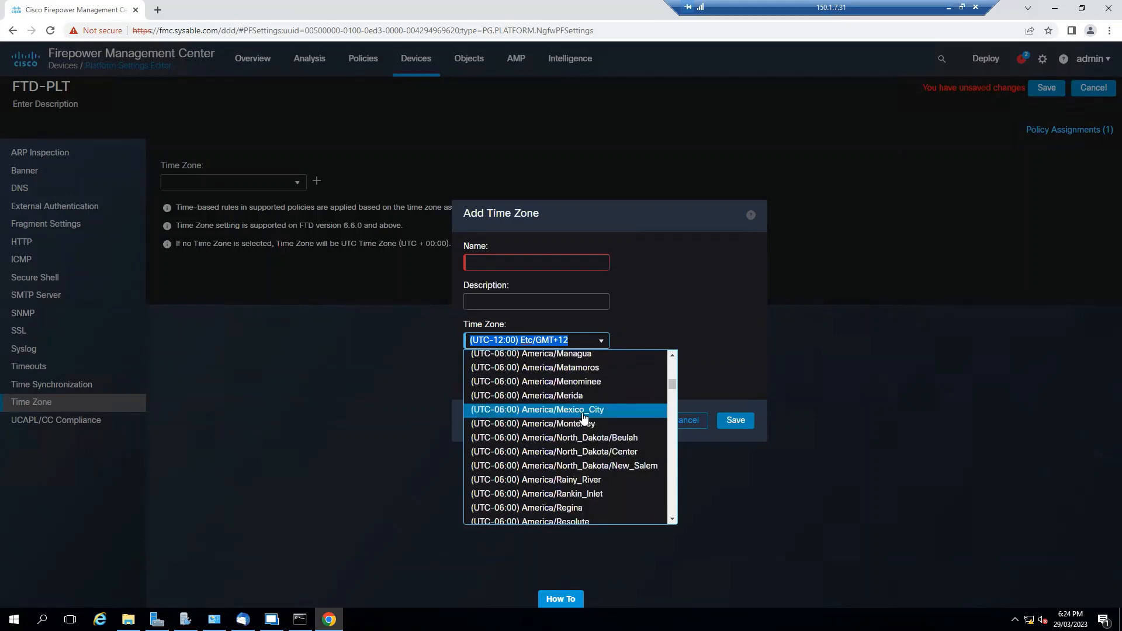
pyautogui.click(694, 421)
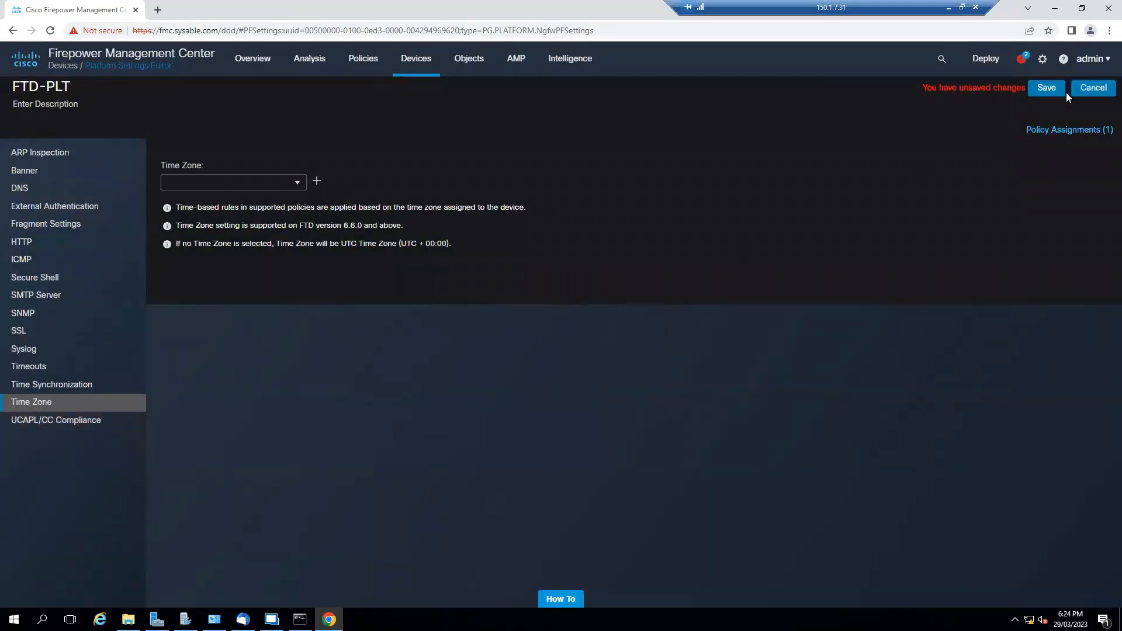
# Save the FTD-PLT policy and go to the Deploy > Deployment page
pyautogui.click(1047, 88)
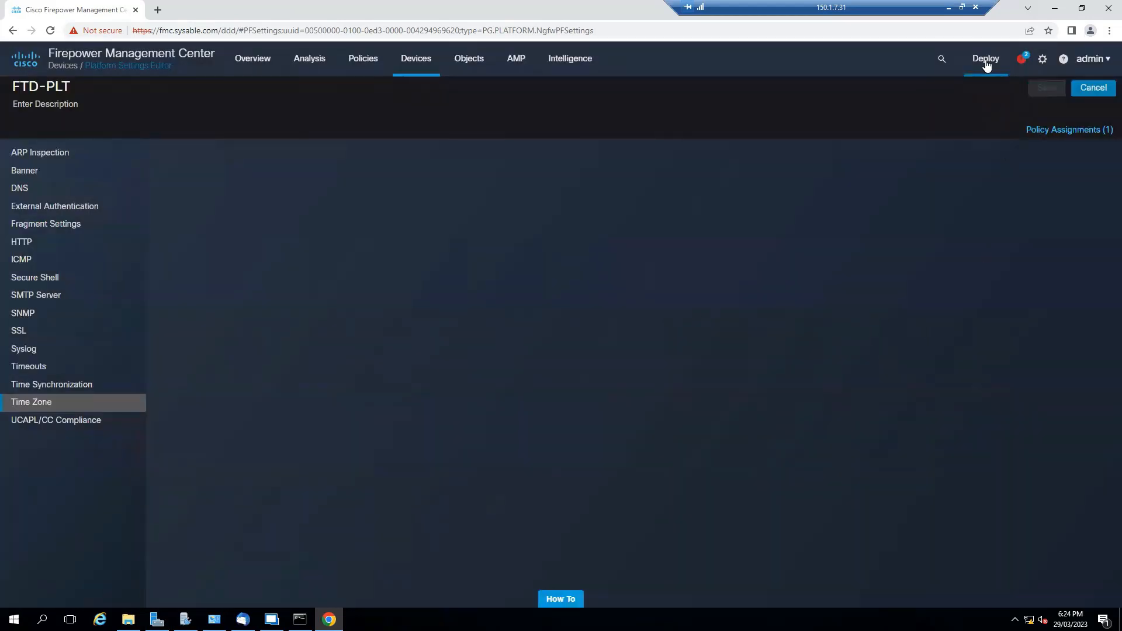
pyautogui.click(986, 61)
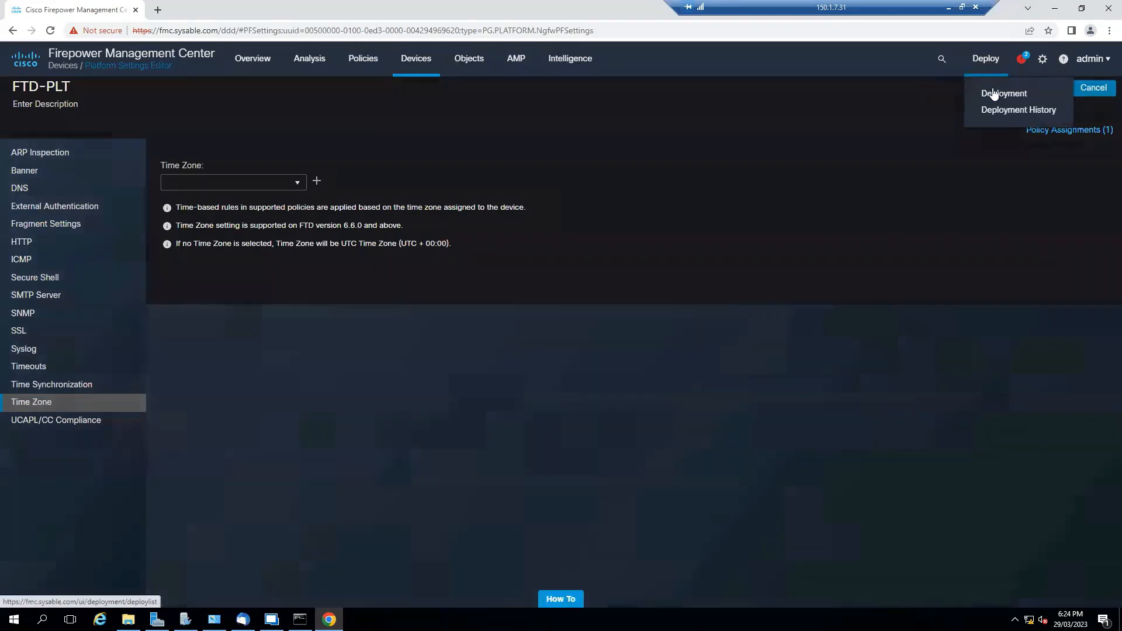
pyautogui.click(993, 94)
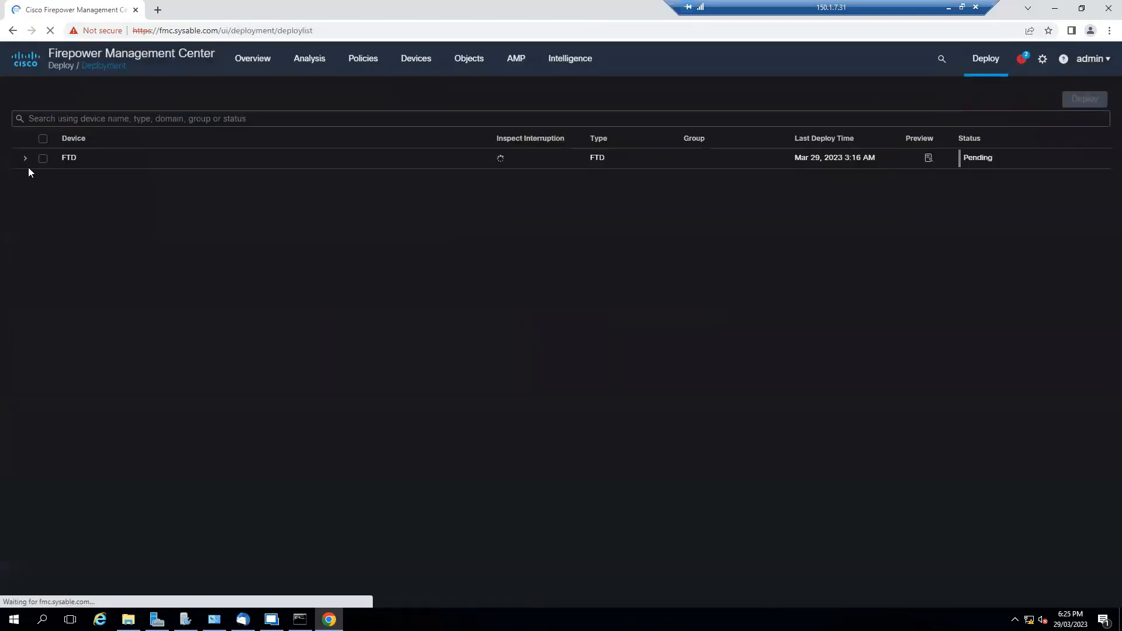
# Try deploying to FTD, read the management0/0 SSH interface warning, and close it
pyautogui.click(43, 157)
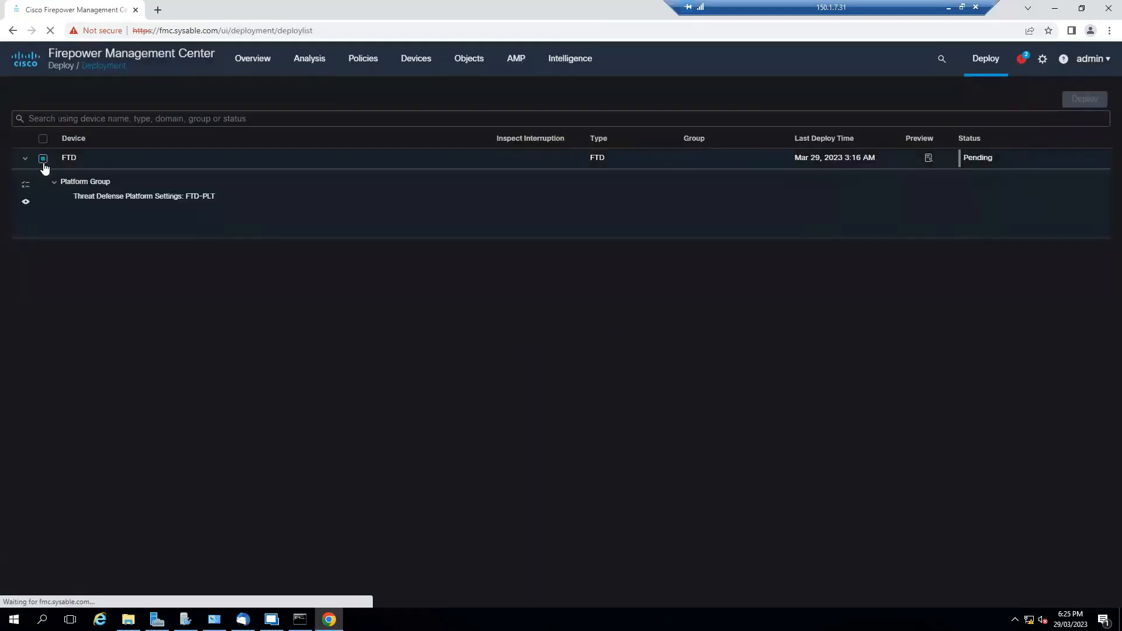
pyautogui.click(1082, 103)
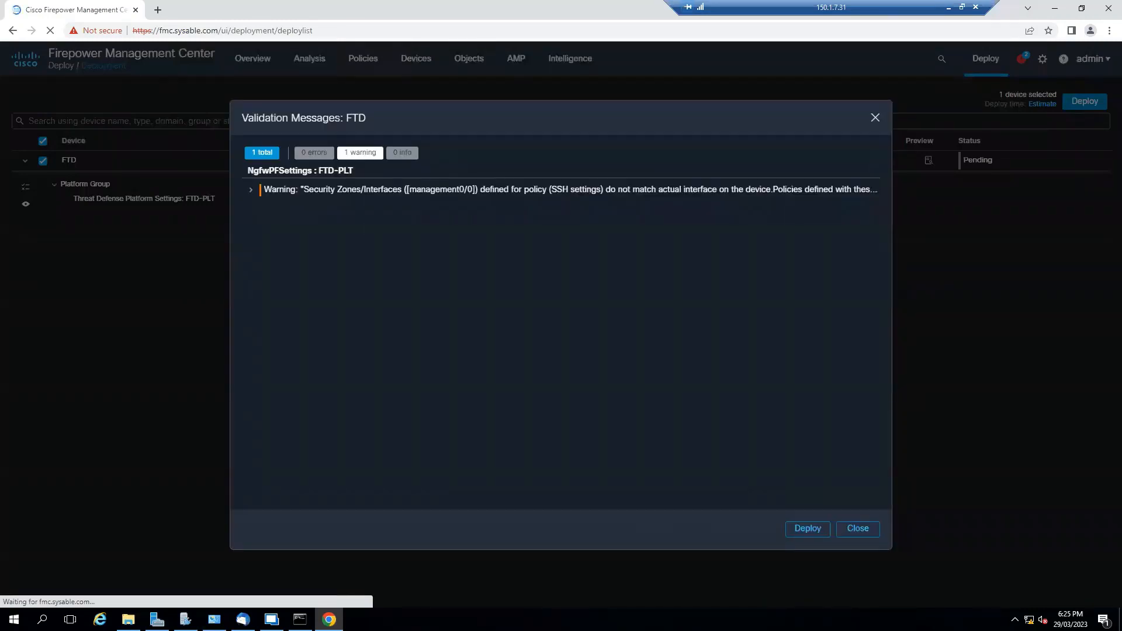
pyautogui.click(251, 192)
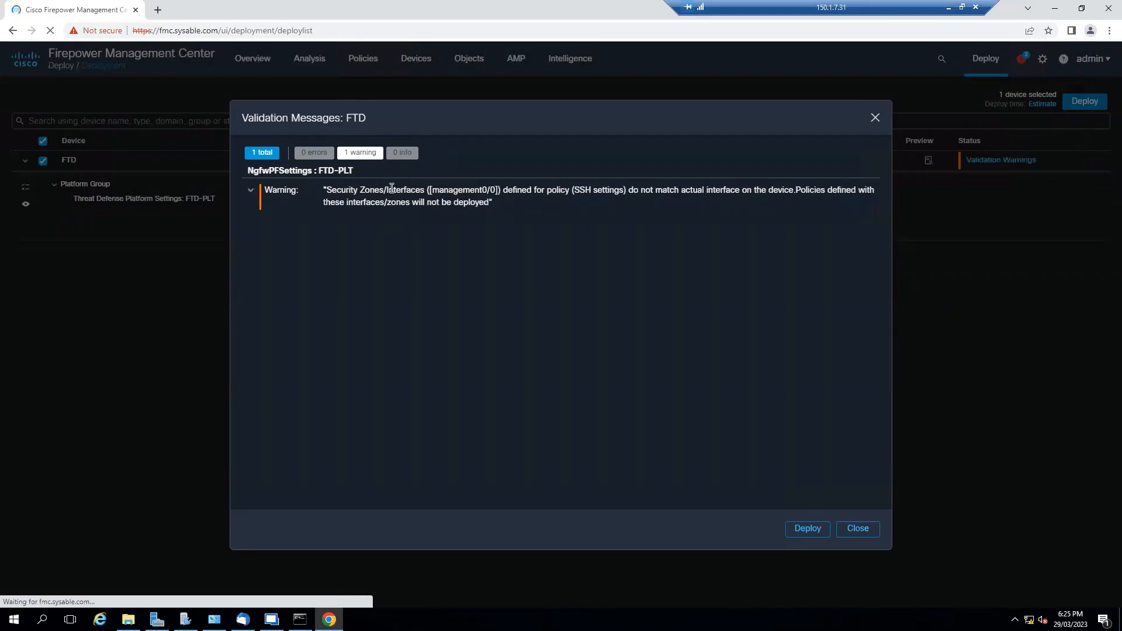
pyautogui.moveTo(388, 190); pyautogui.dragTo(501, 190)
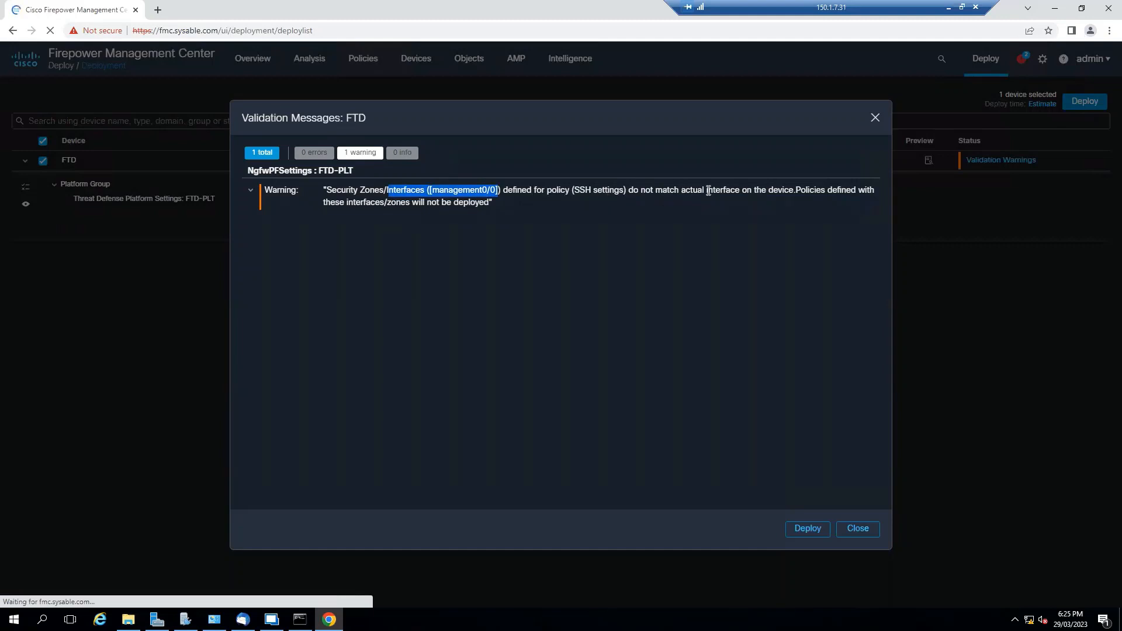
pyautogui.moveTo(703, 190); pyautogui.dragTo(747, 191)
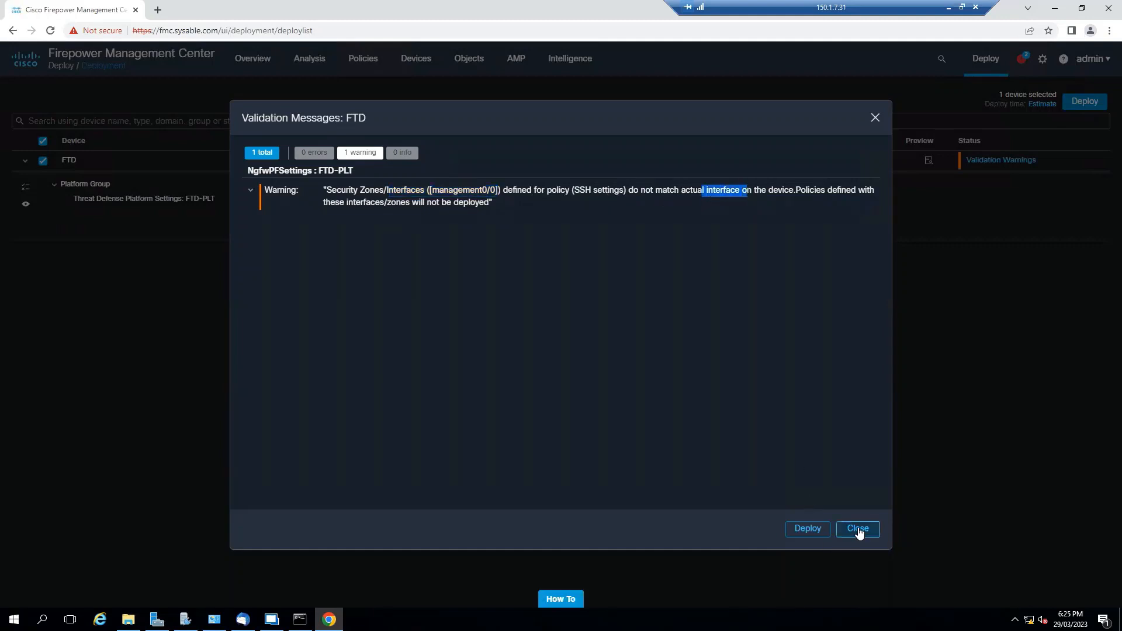
pyautogui.click(858, 529)
# Go to Devices > Platform Settings and edit the FTD-PLT policy
pyautogui.moveTo(416, 65)
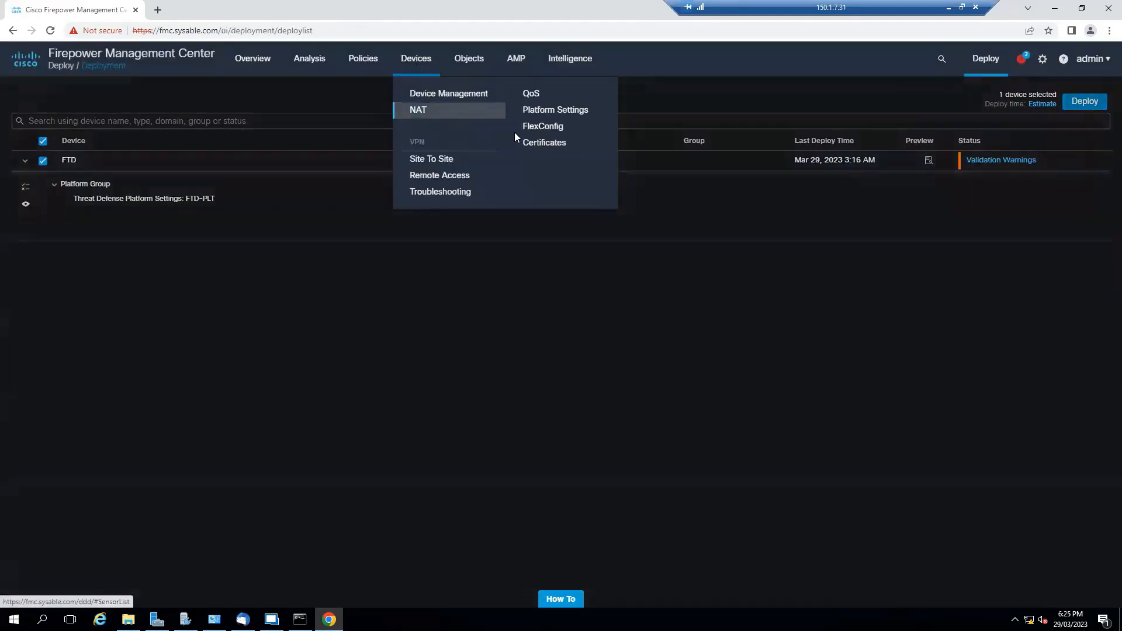
pyautogui.click(559, 114)
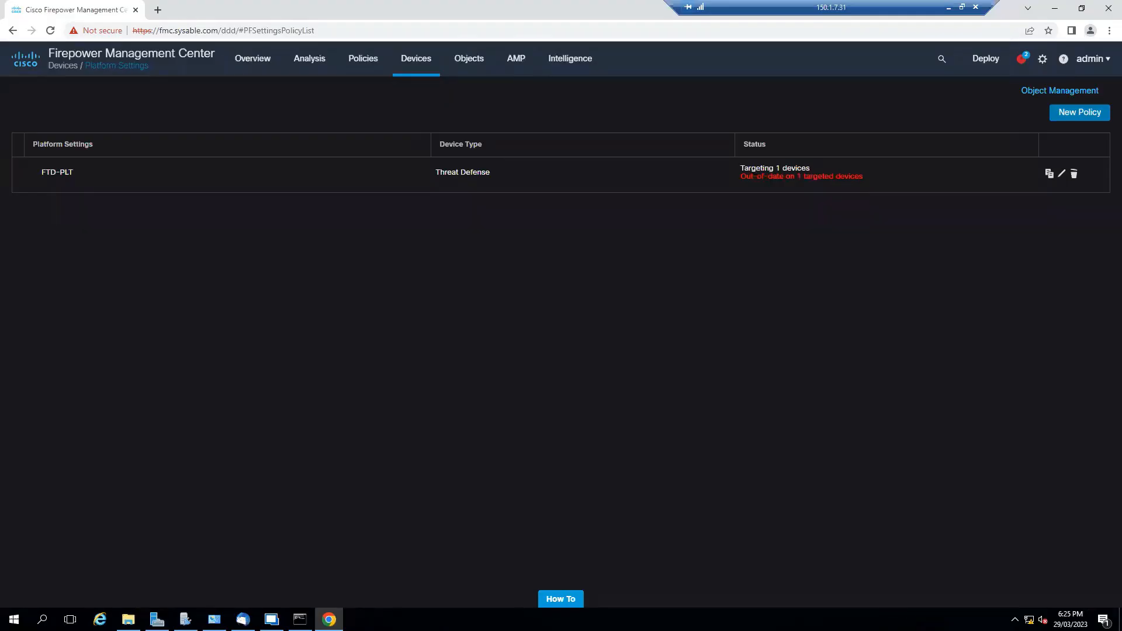
pyautogui.click(1062, 175)
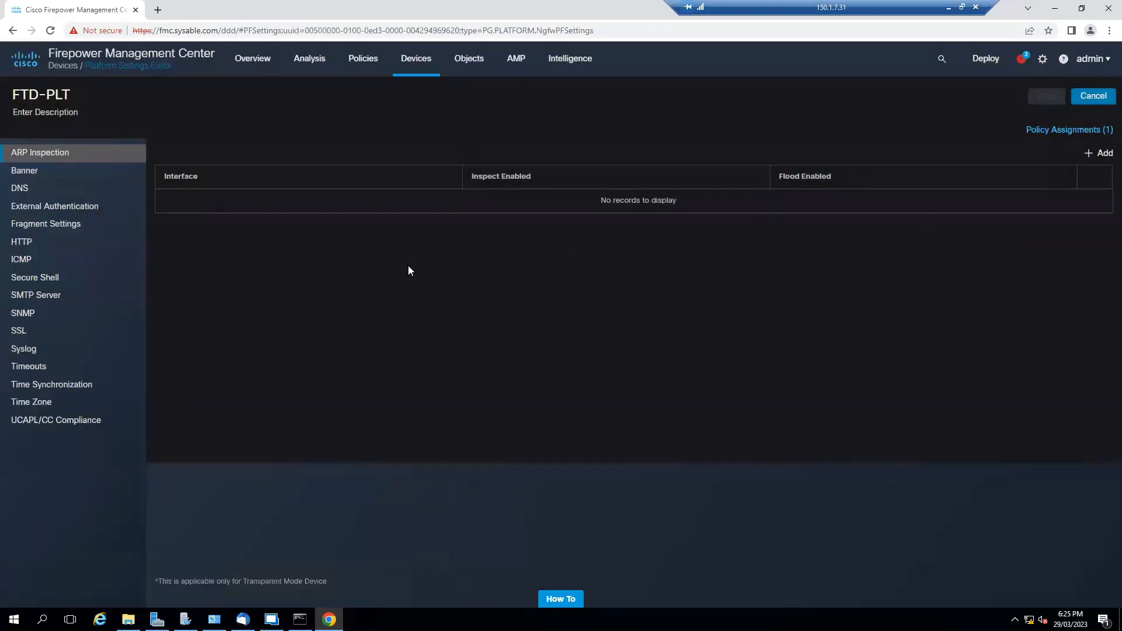
# Replace management0/0 with the inside zone in the MG-NET SSH entry, then save the policy
pyautogui.click(52, 283)
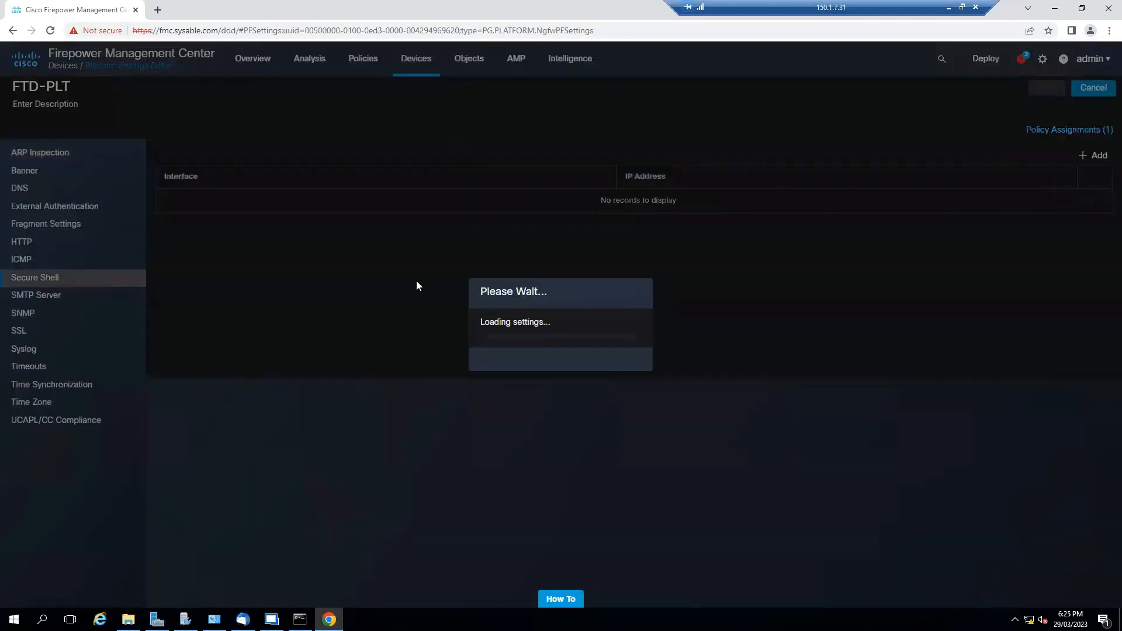
pyautogui.click(1088, 203)
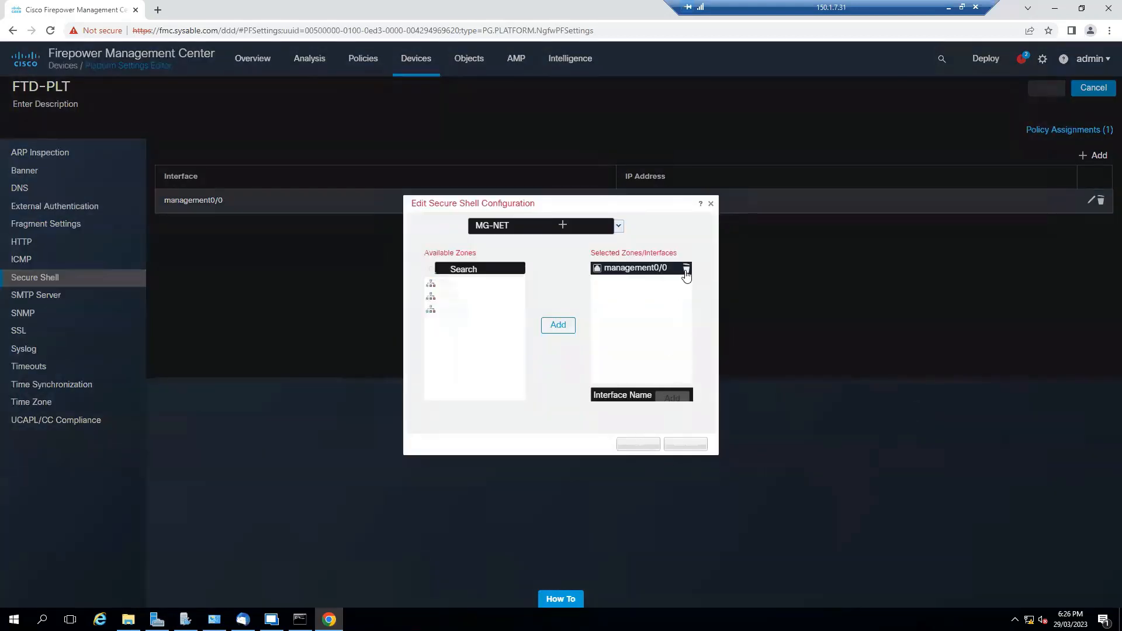
pyautogui.click(686, 268)
pyautogui.click(450, 295)
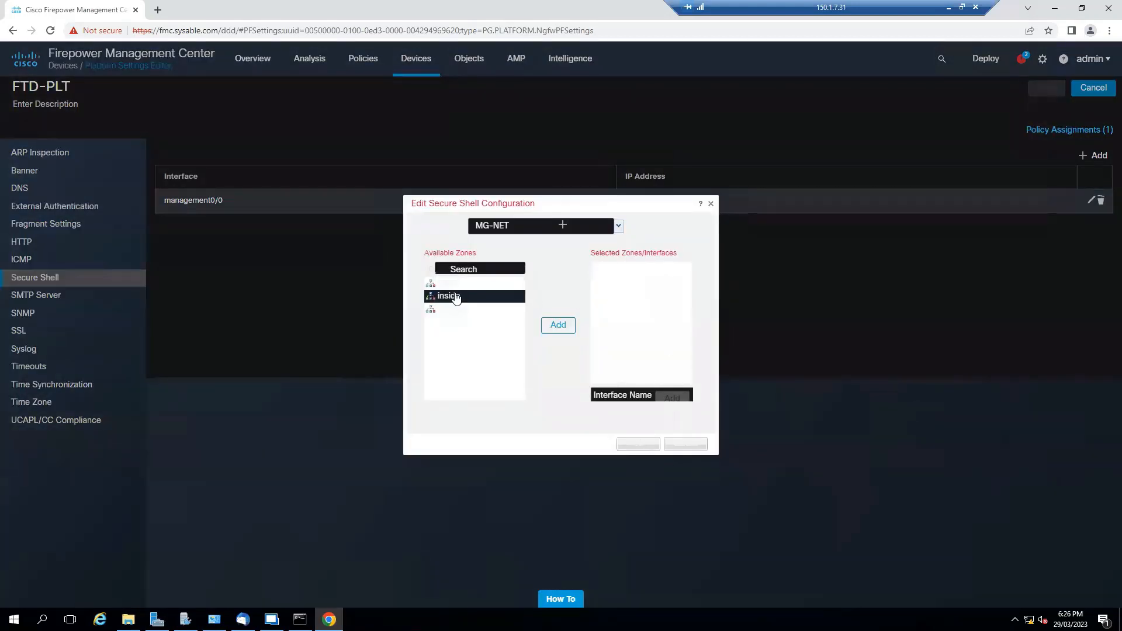
pyautogui.click(558, 325)
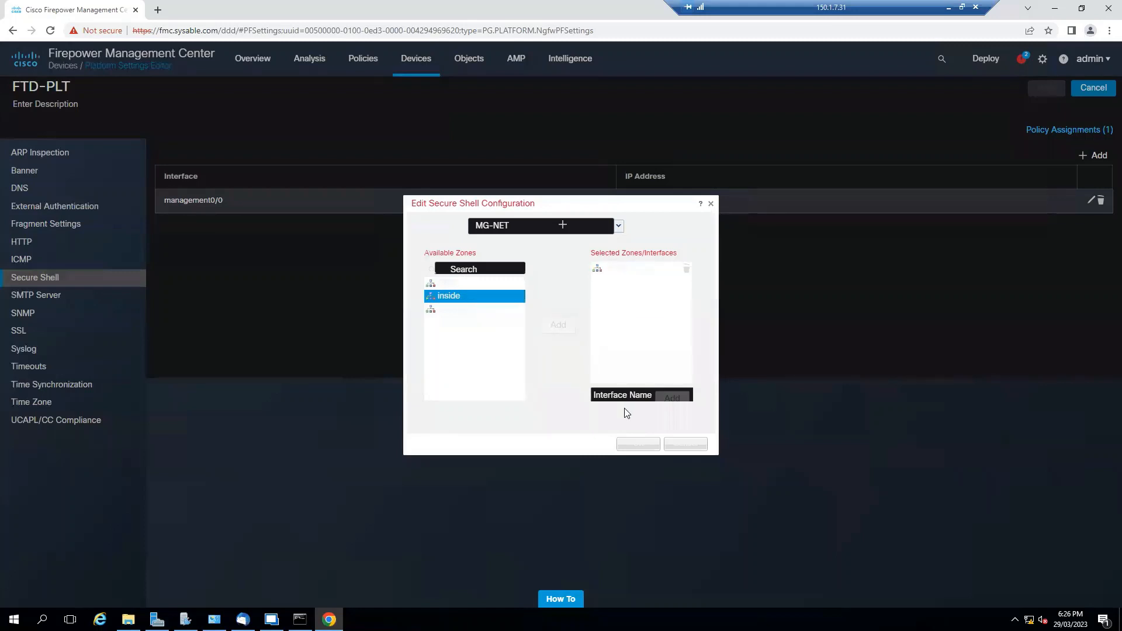
pyautogui.click(637, 446)
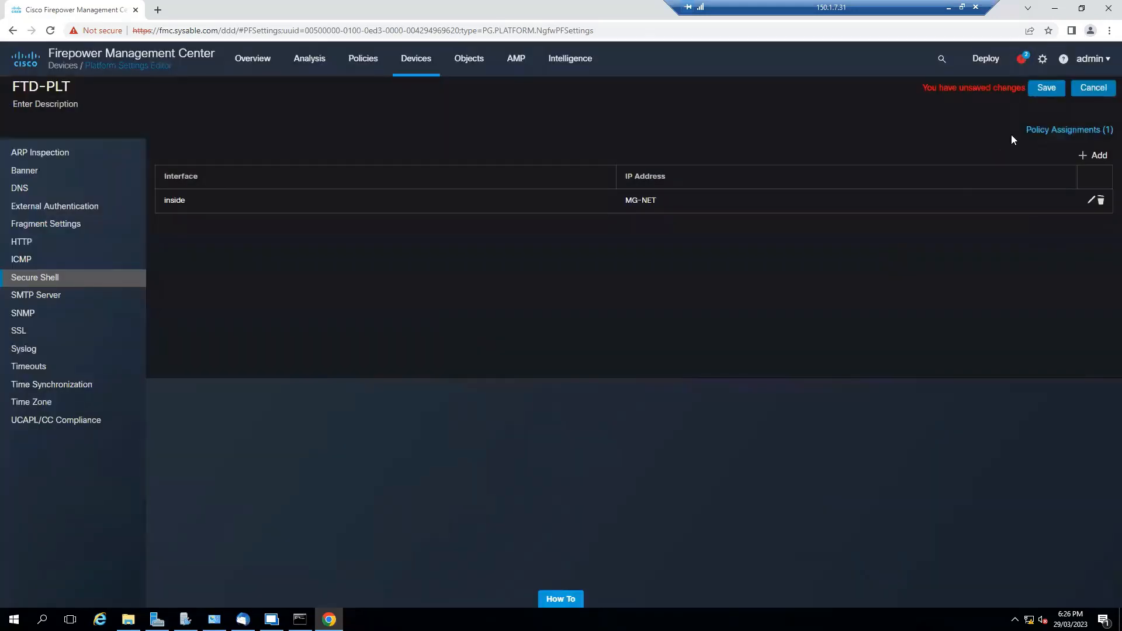
pyautogui.click(1047, 88)
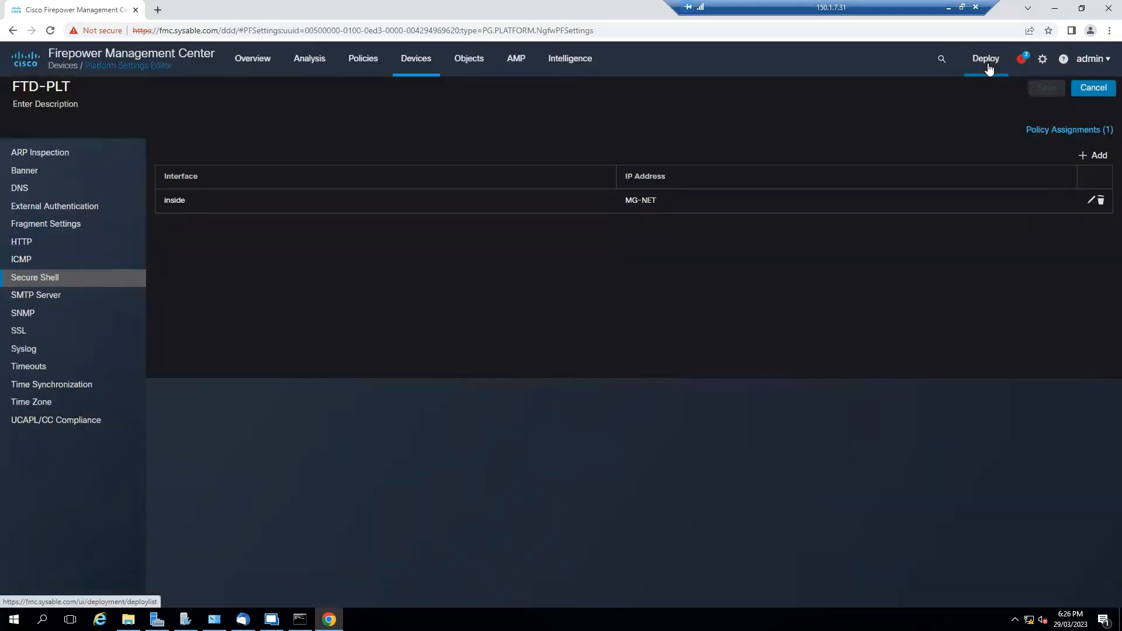
# Select FTD on the Deployment page, deploy and confirm, then dismiss the notifications
pyautogui.moveTo(988, 63)
pyautogui.click(1002, 103)
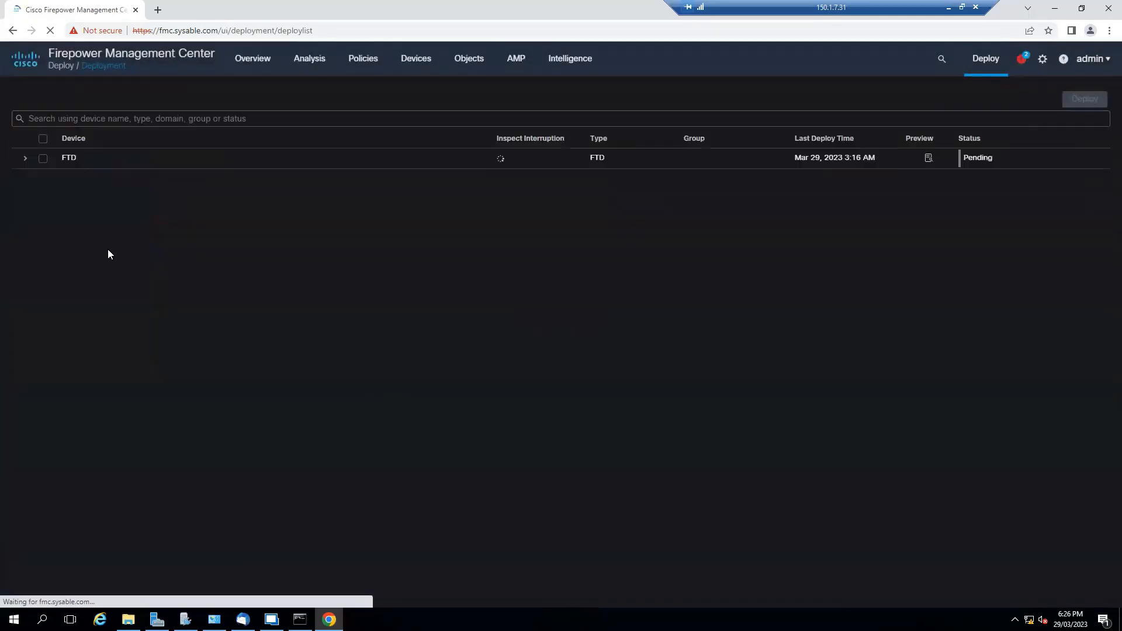
pyautogui.click(25, 159)
pyautogui.click(43, 158)
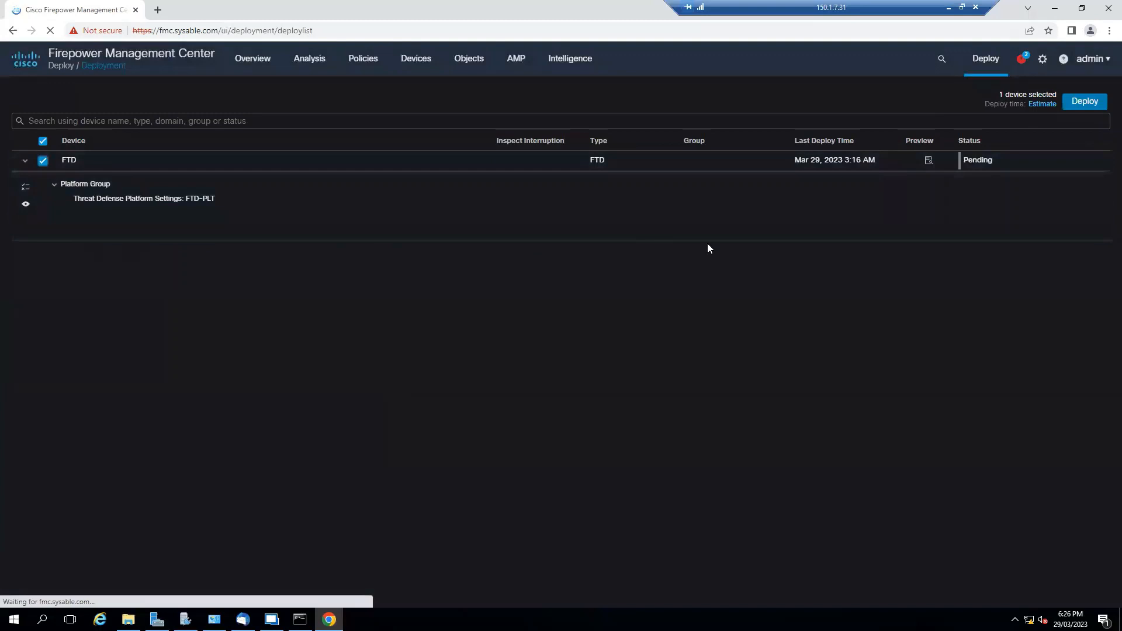
pyautogui.click(1072, 105)
pyautogui.click(654, 357)
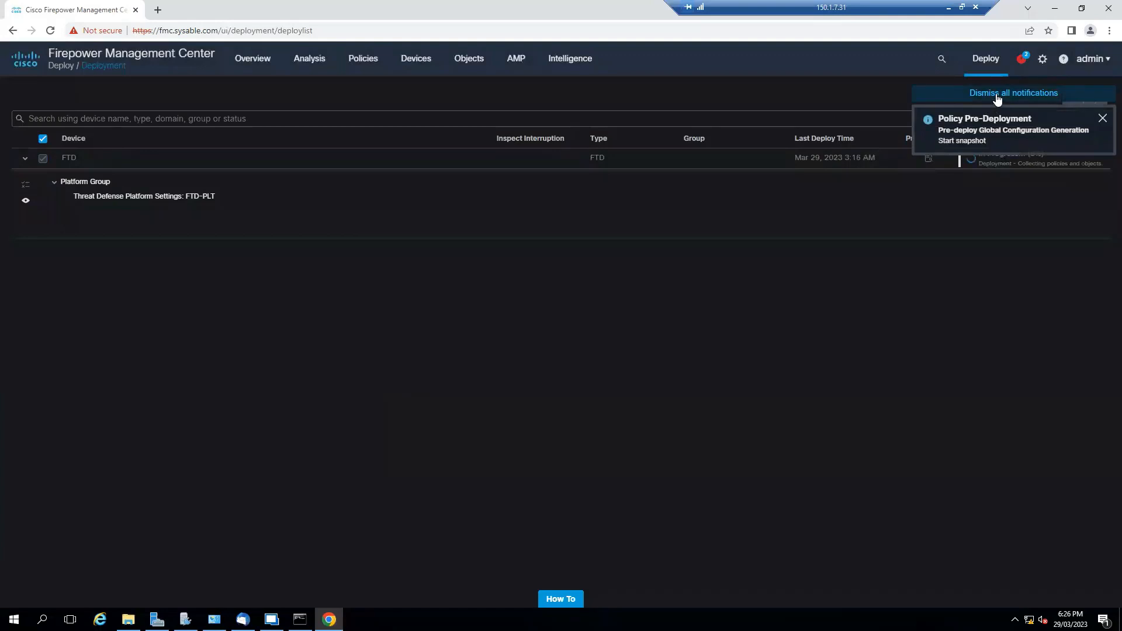
pyautogui.click(993, 93)
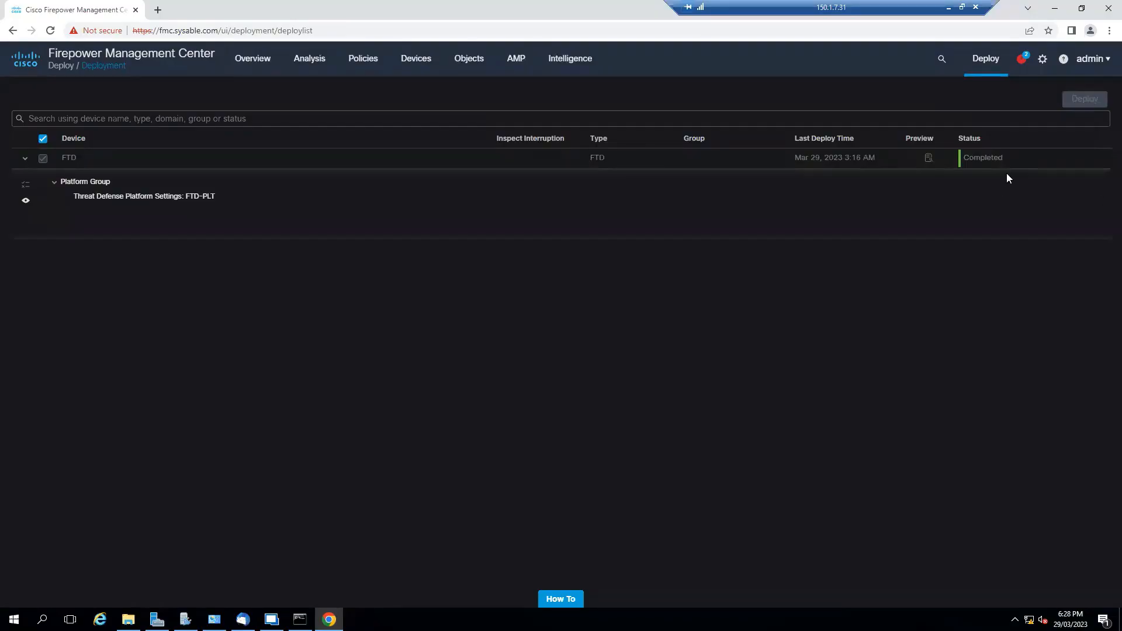
# In Remote Desktop Manager, start a new standalone SSH Shell entry
pyautogui.click(271, 618)
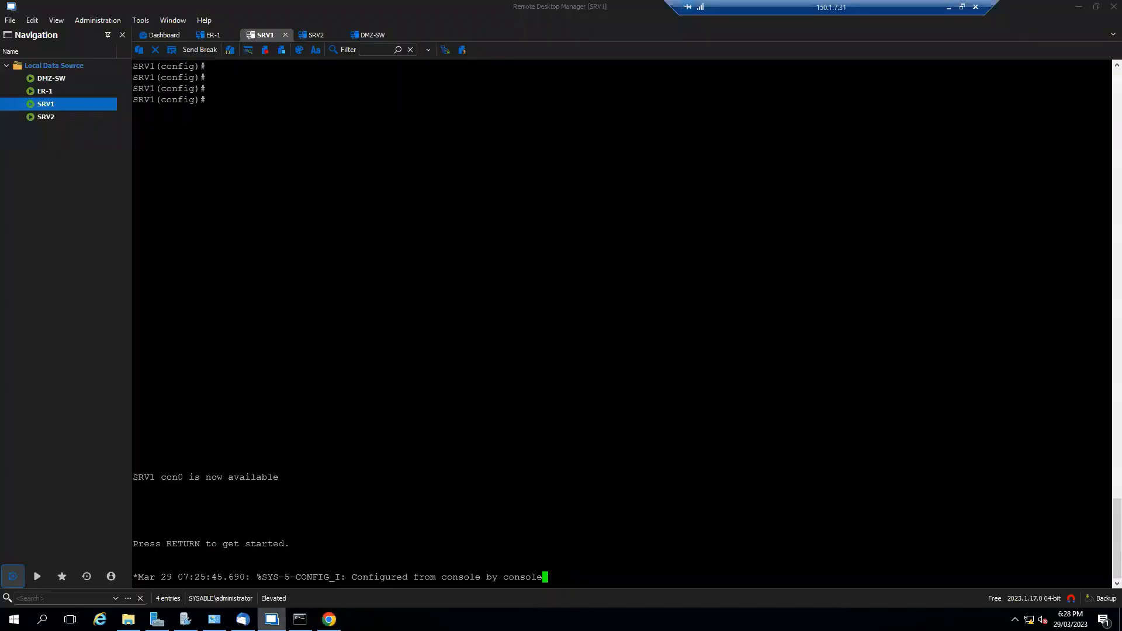
pyautogui.click(165, 36)
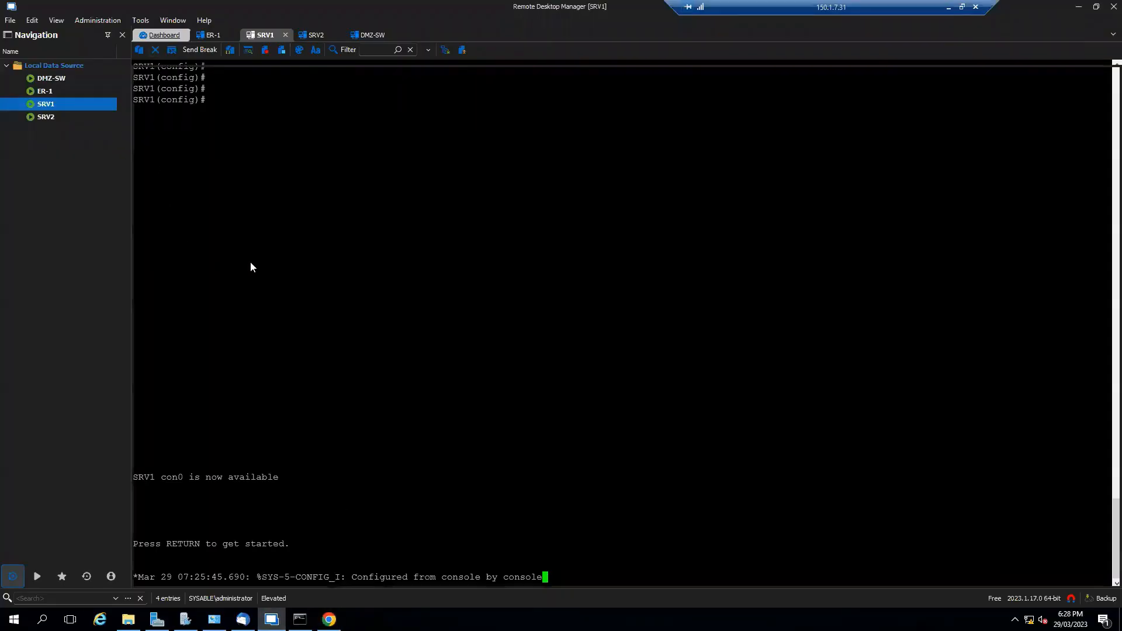
pyautogui.click(164, 206)
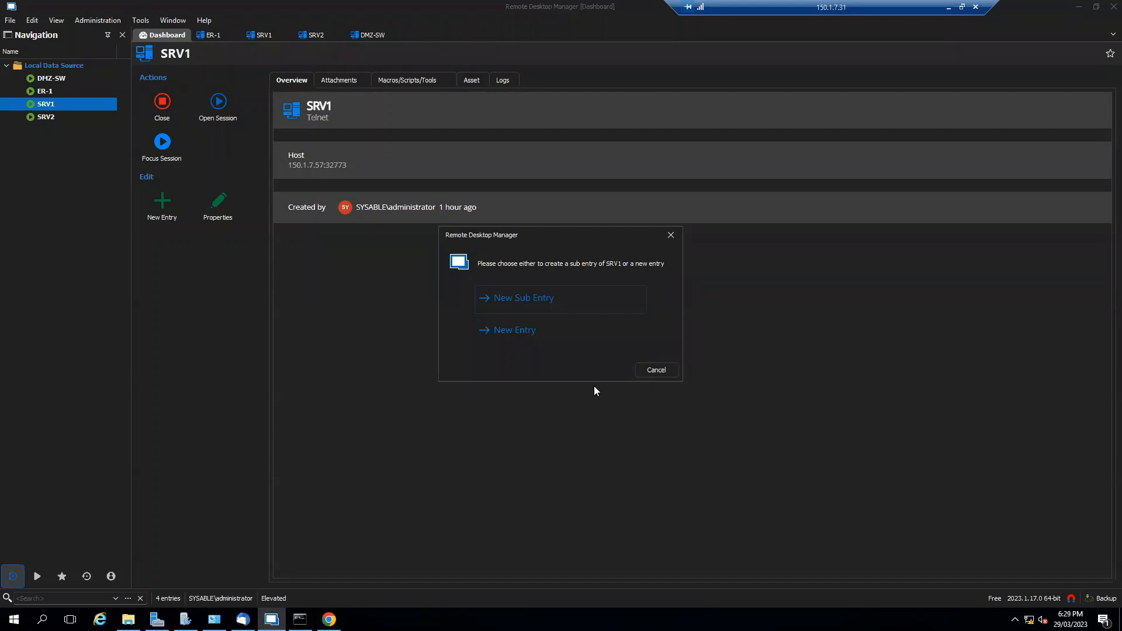
pyautogui.click(517, 329)
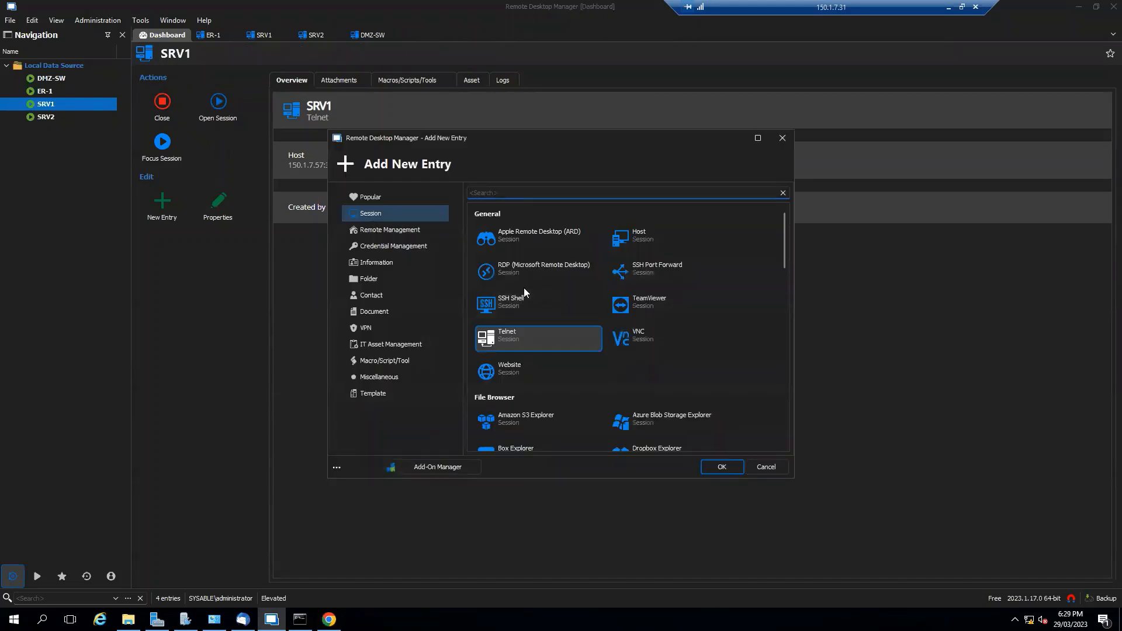
pyautogui.click(535, 310)
pyautogui.click(723, 467)
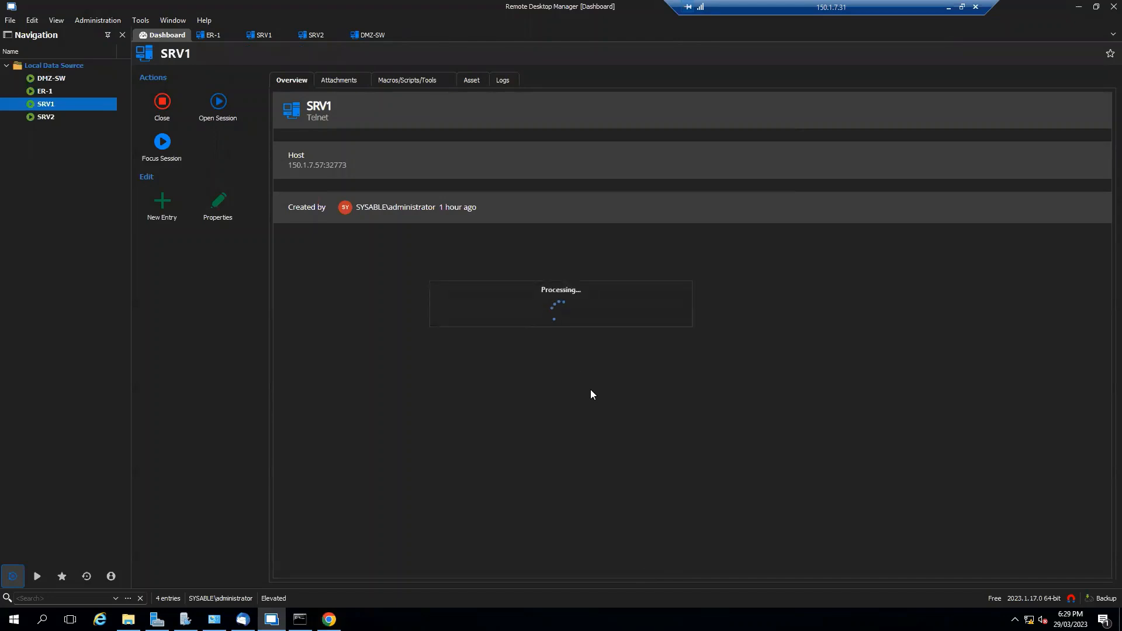
# Ping 172.16.2.10 from the command prompt
pyautogui.click(300, 619)
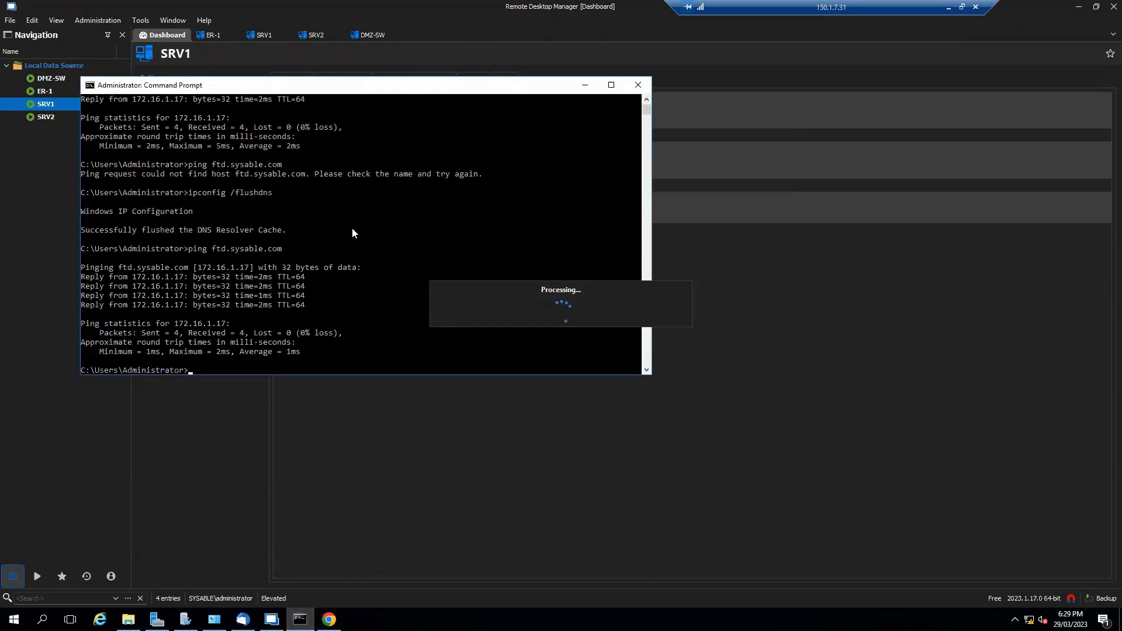
pyautogui.write('pin')
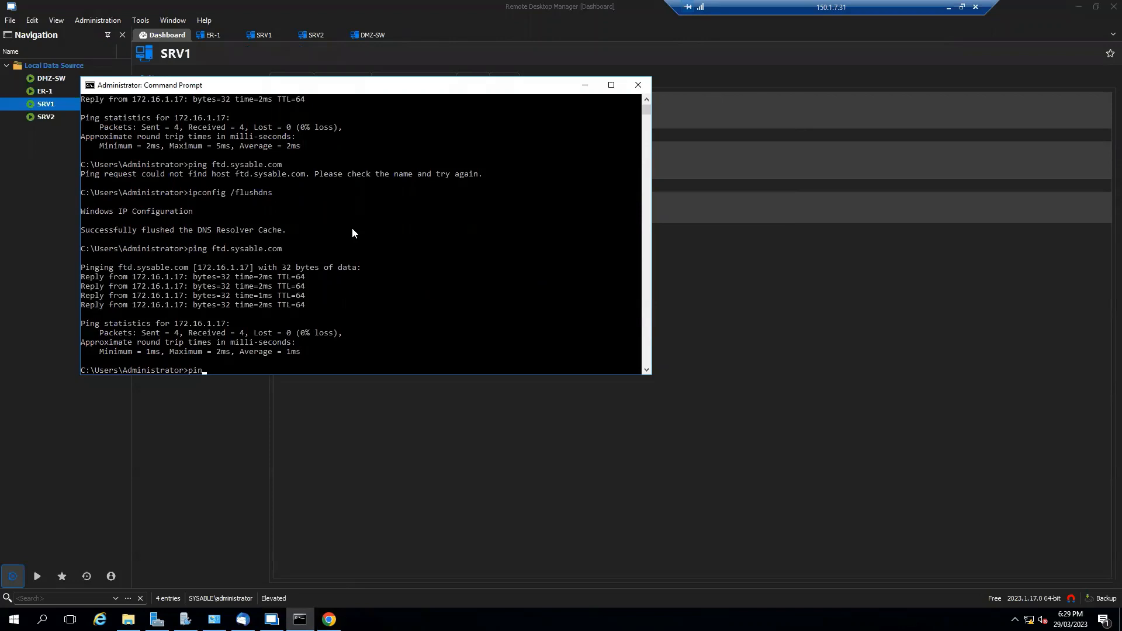
pyautogui.write('g 172.16.2.10')
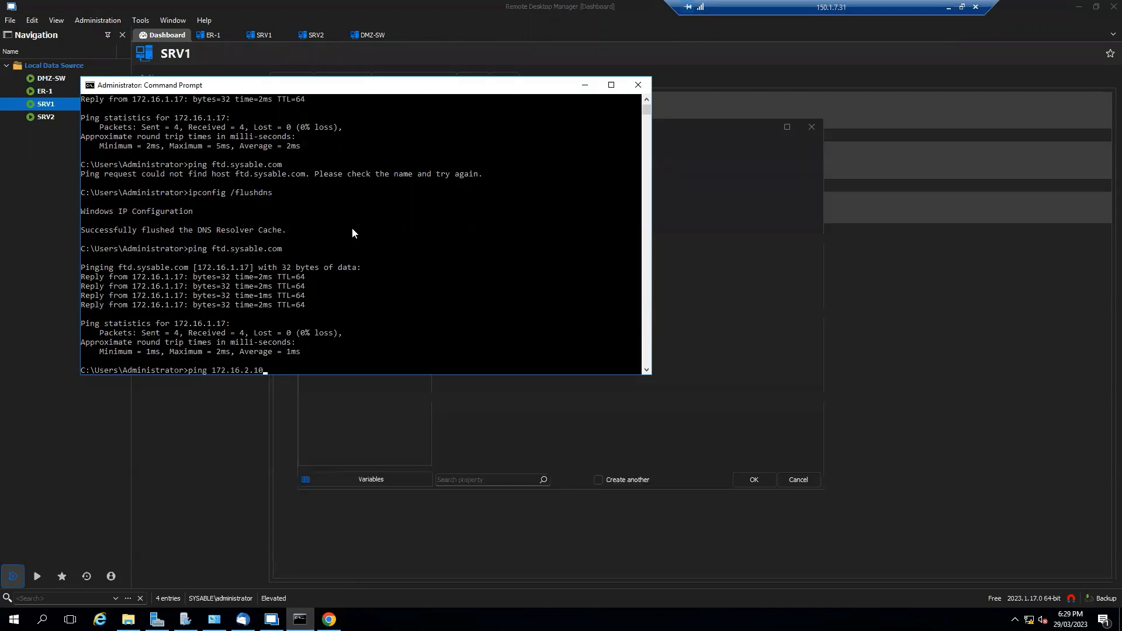
pyautogui.press('Return')
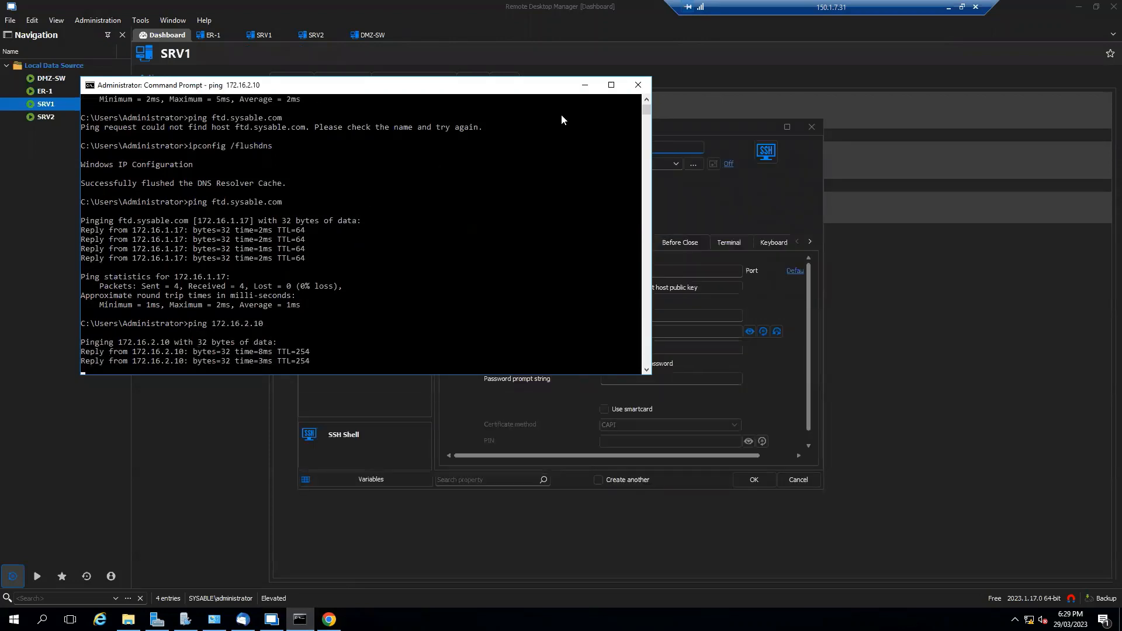
# Fill in name FTD, host 172.16.2.10, username admin and password, save, and trust the host key
pyautogui.click(585, 85)
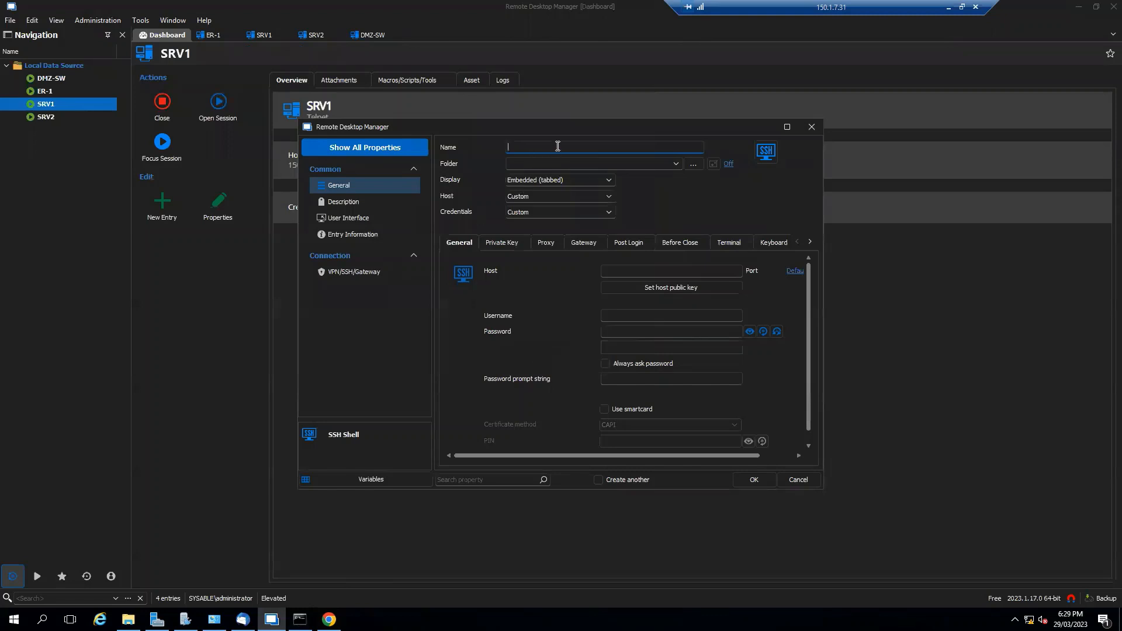
pyautogui.write('FTD')
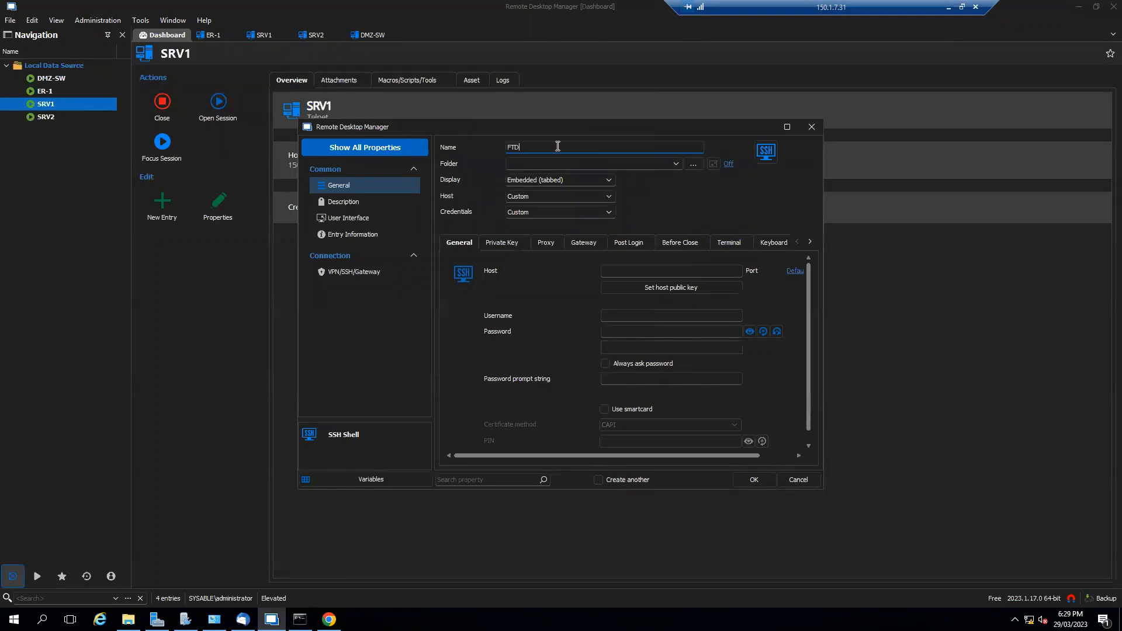
pyautogui.click(641, 270)
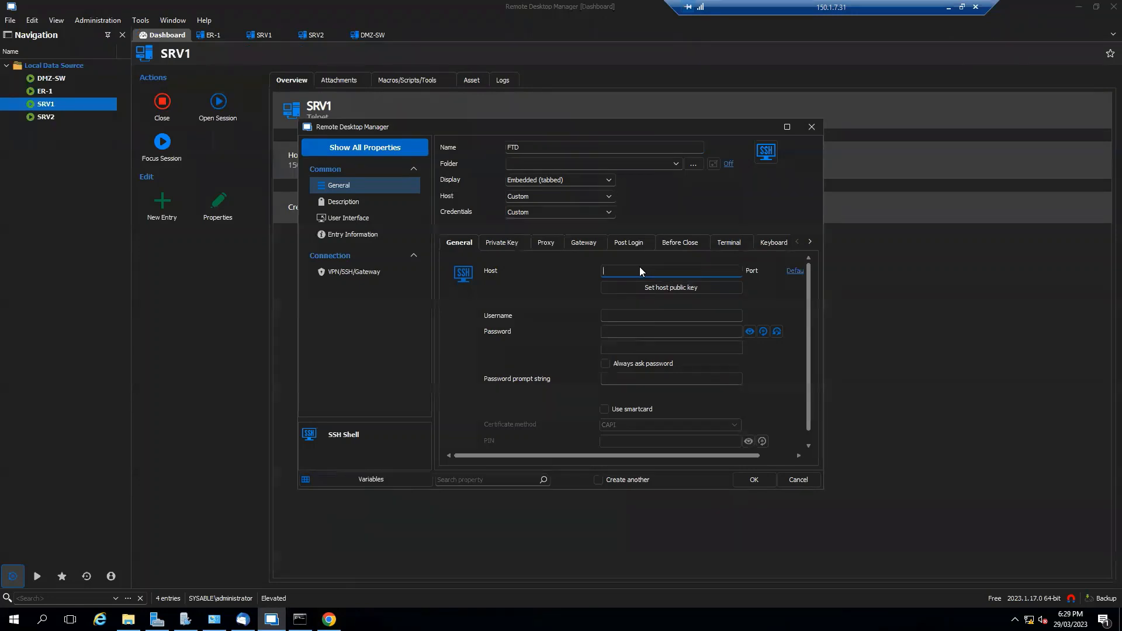
pyautogui.write('172.16.2.10')
pyautogui.moveTo(637, 456); pyautogui.dragTo(695, 460)
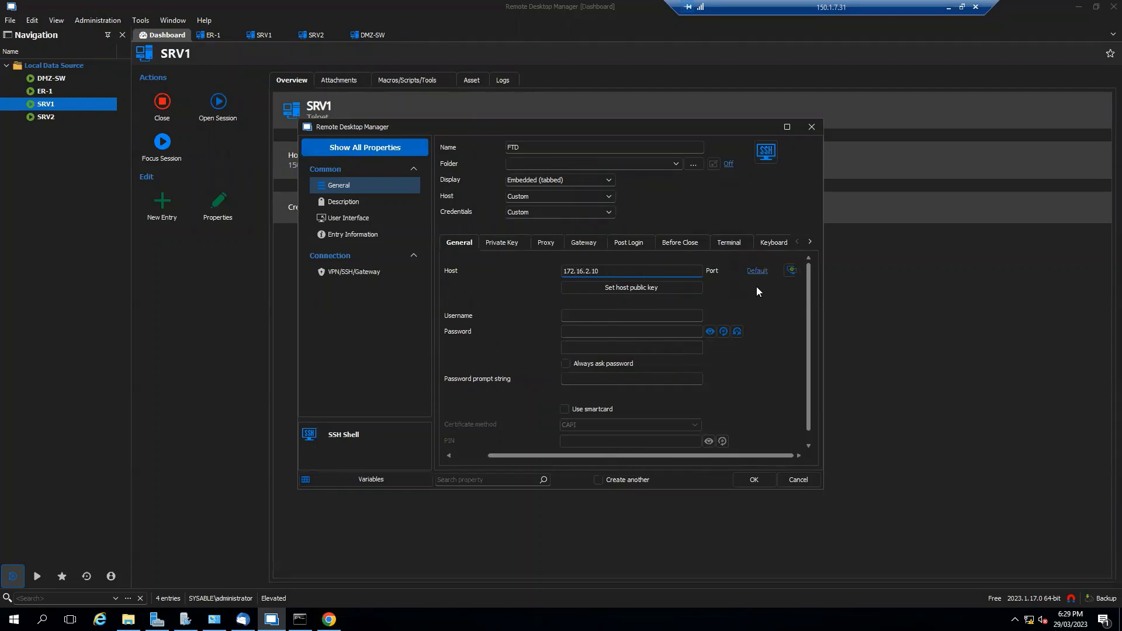
pyautogui.click(596, 314)
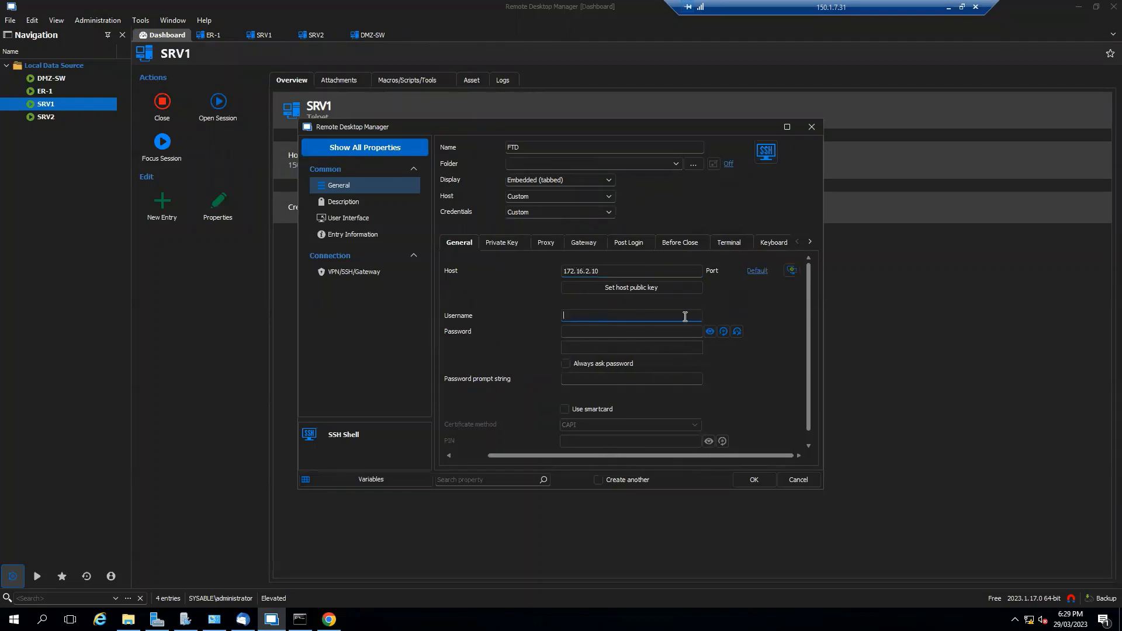
pyautogui.write('admin')
pyautogui.press('Tab')
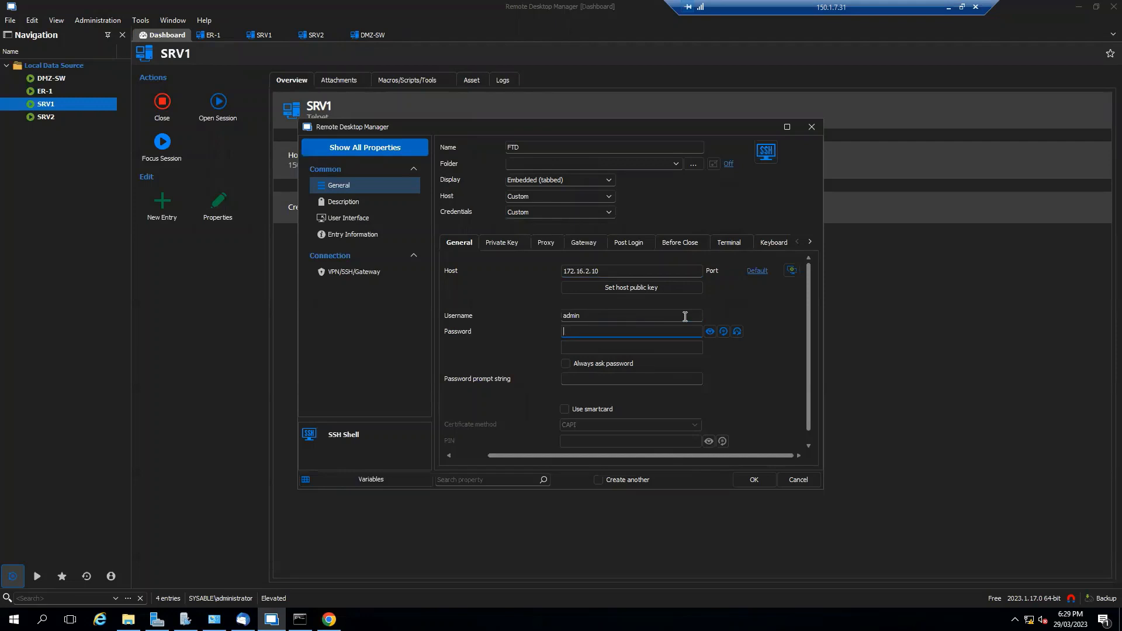
pyautogui.write('********')
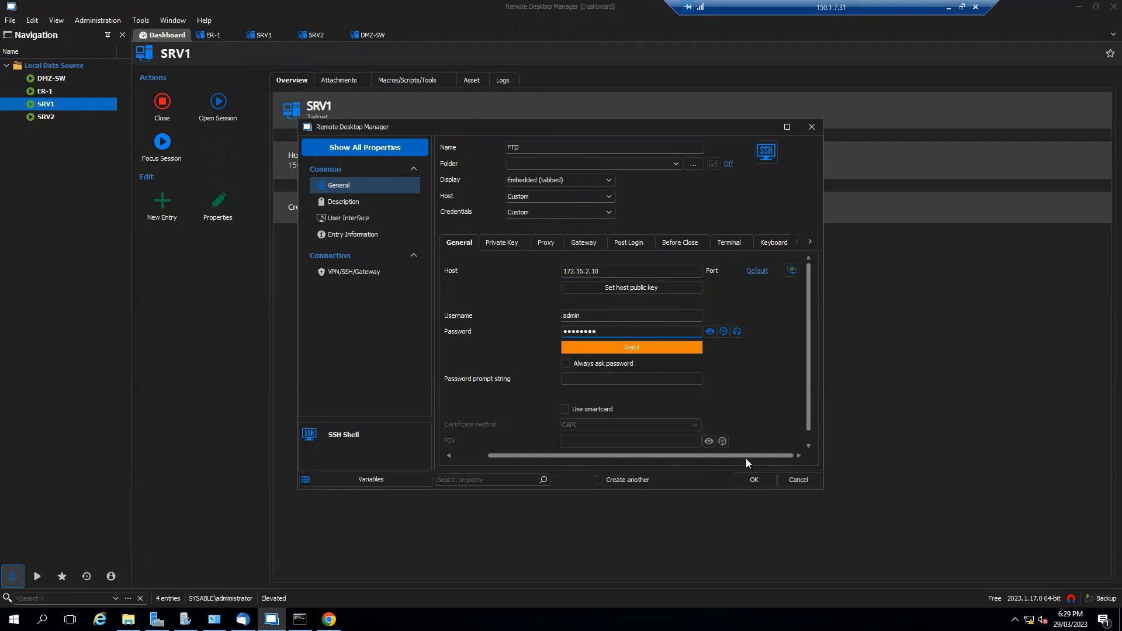
pyautogui.click(747, 480)
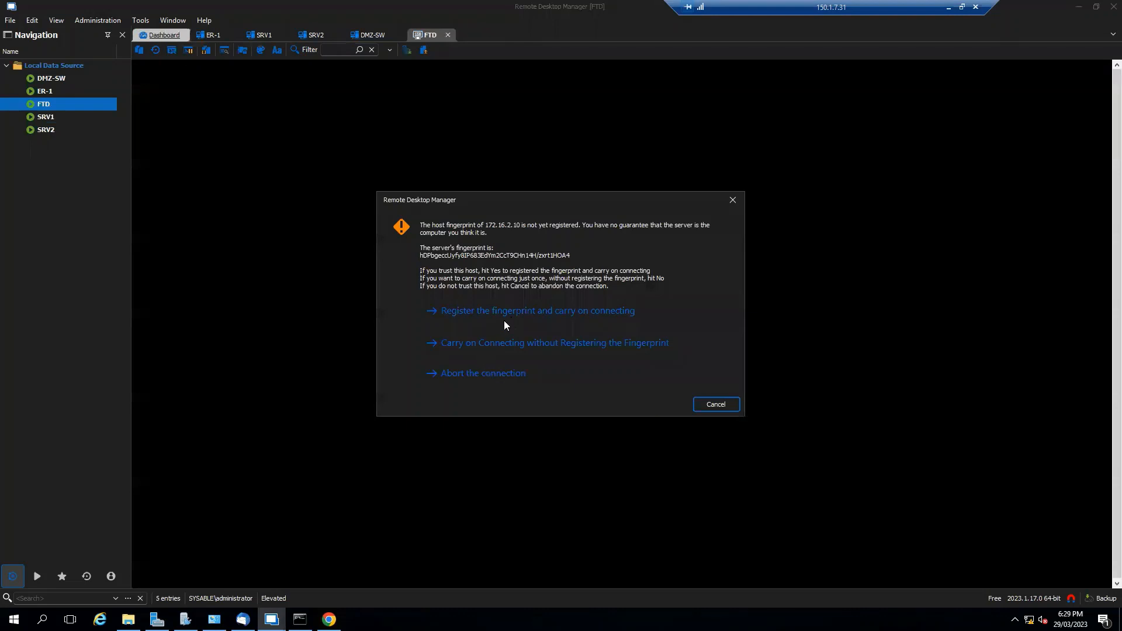
pyautogui.click(530, 311)
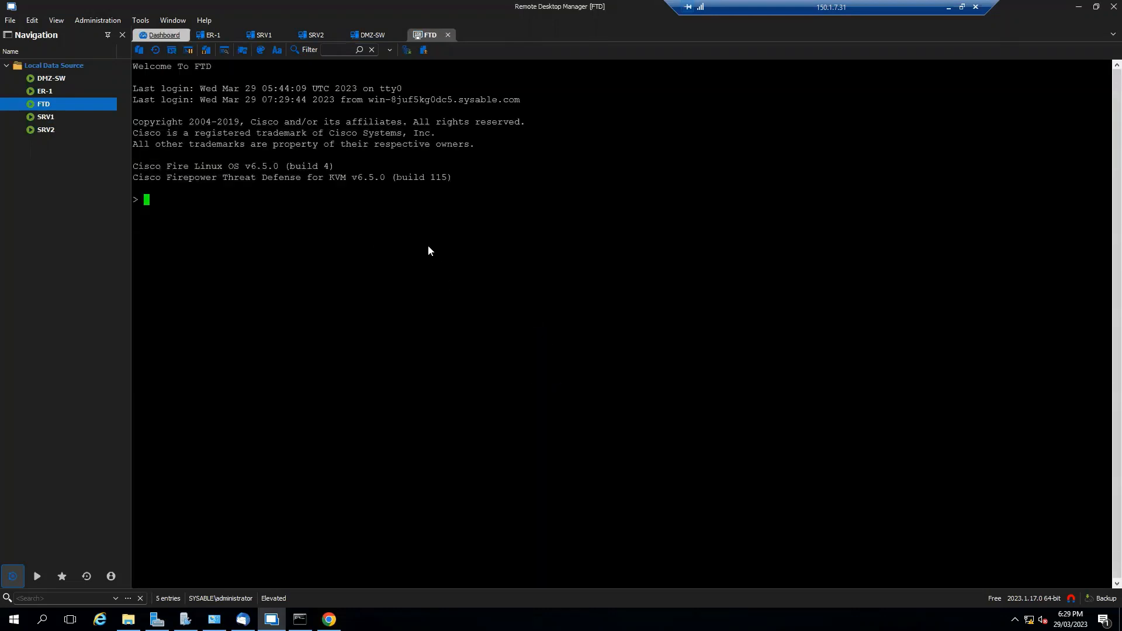
# List the FTD interface addresses with show interface ip brief and close the old console window
pyautogui.write('show interface ip brief')
pyautogui.press('Return')
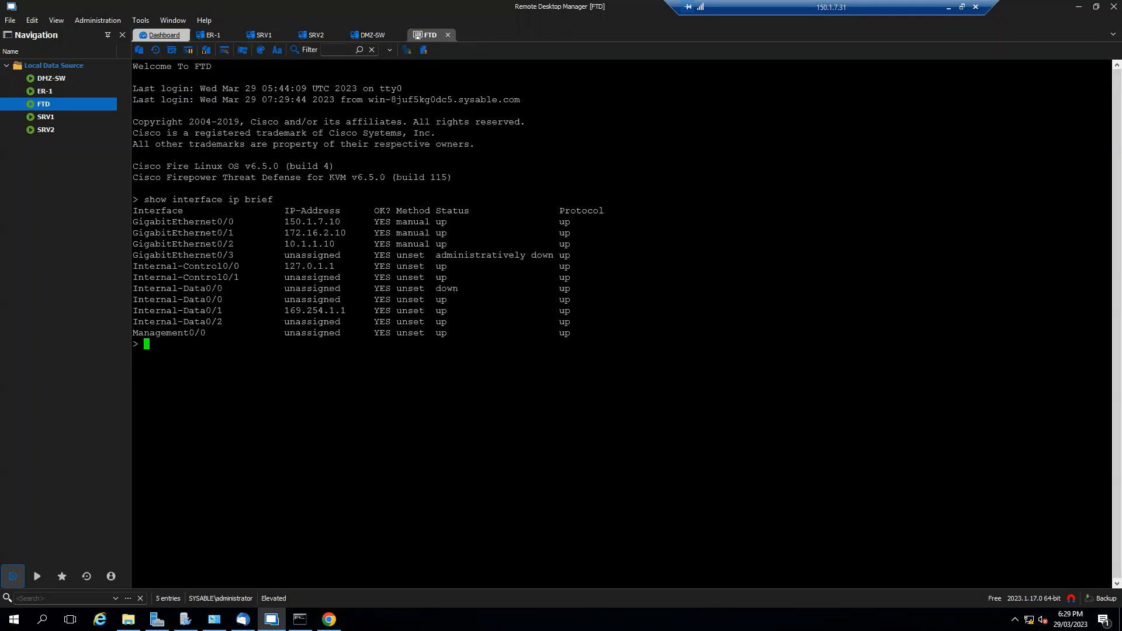
pyautogui.moveTo(1121, 246); pyautogui.dragTo(683, 170)
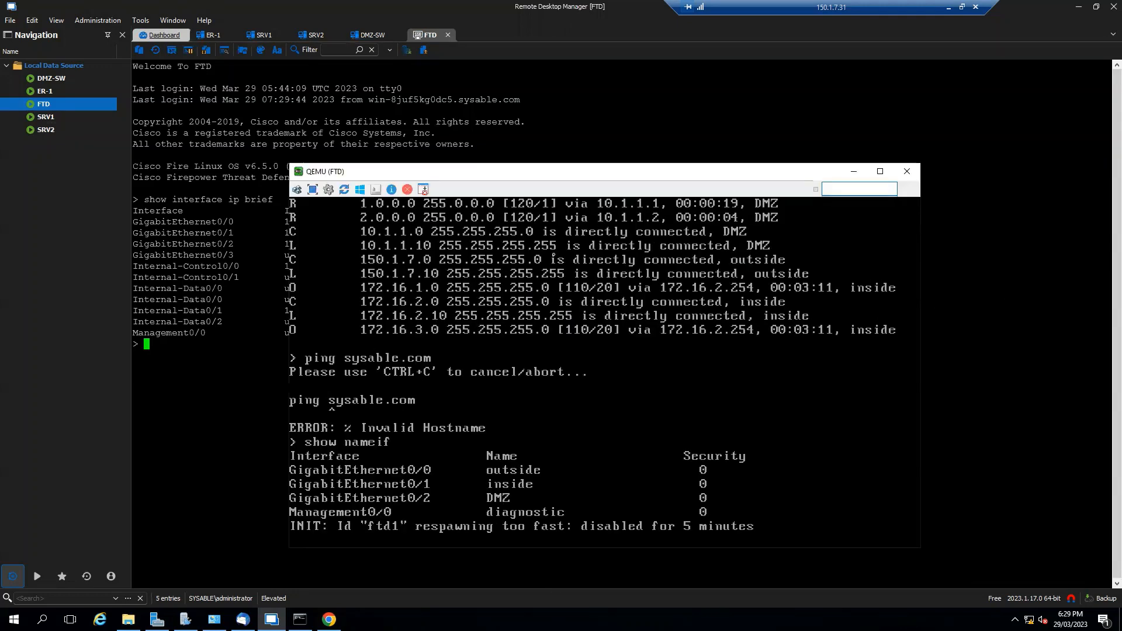
pyautogui.click(907, 178)
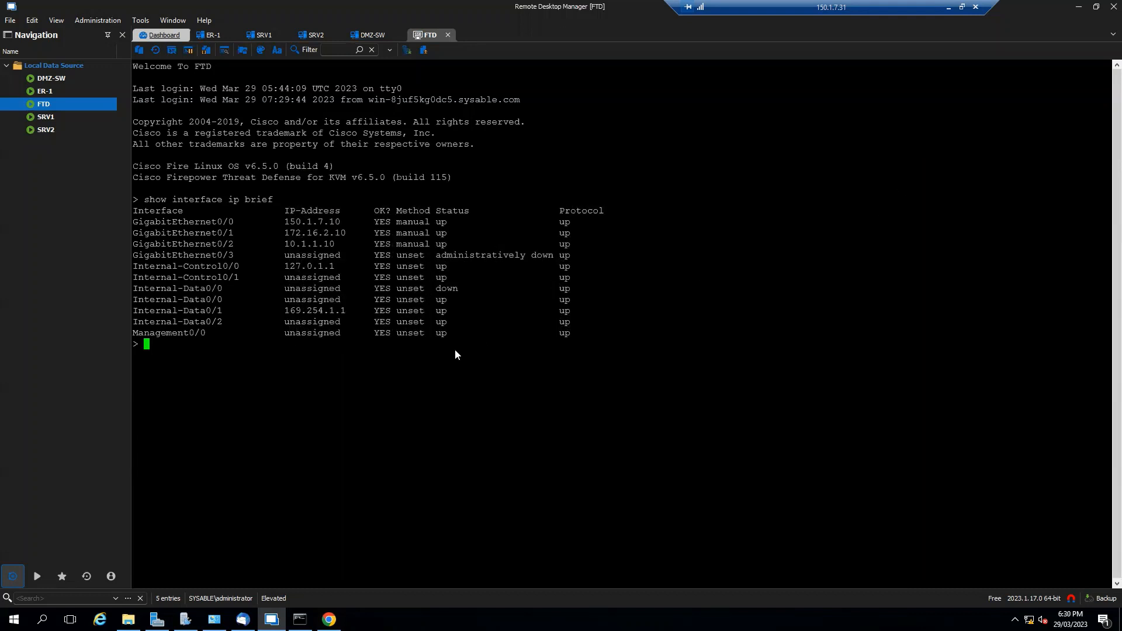
# Confirm FTD pings to sysable.com and google.com succeed, then start another new entry
pyautogui.write('ping sysable.com')
pyautogui.press('Return')
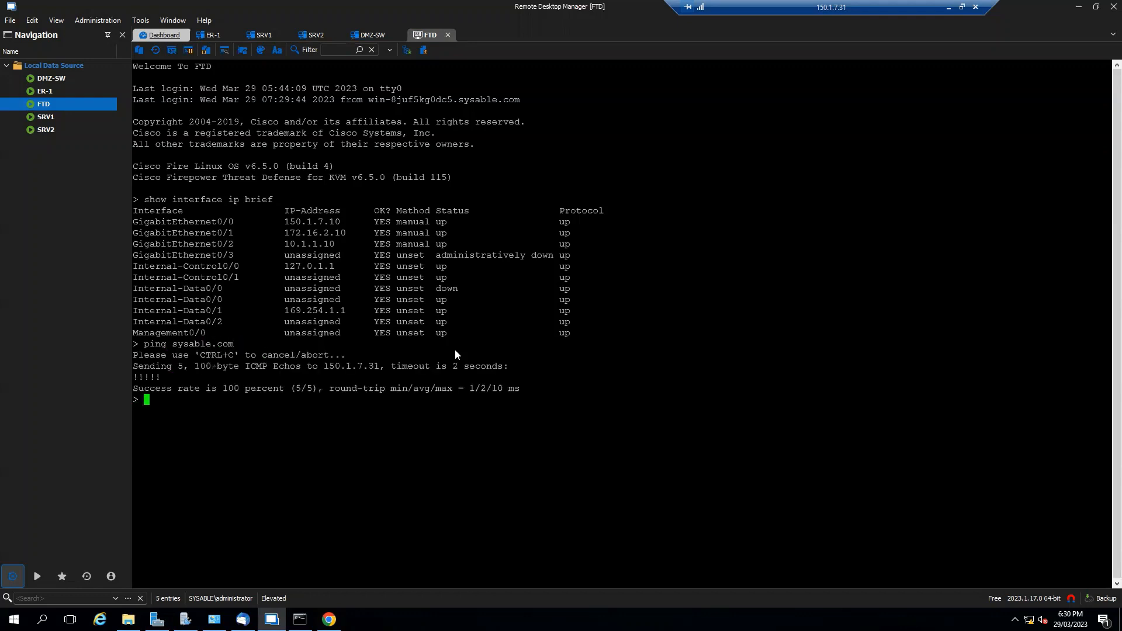
pyautogui.write('ping google.com')
pyautogui.press('Return')
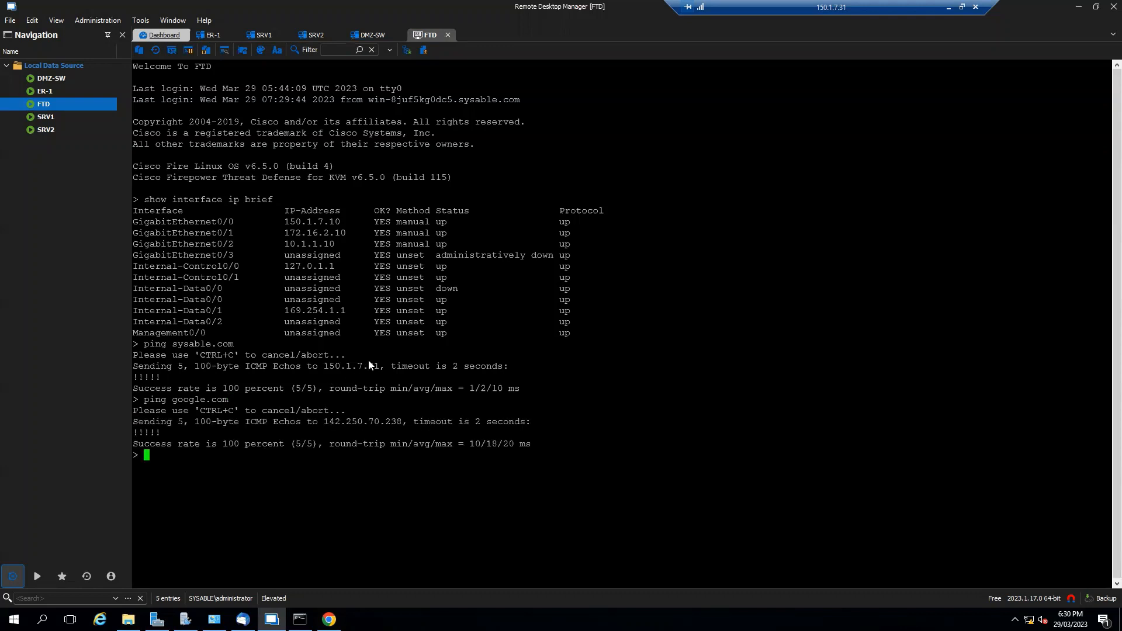
pyautogui.click(161, 36)
pyautogui.click(166, 215)
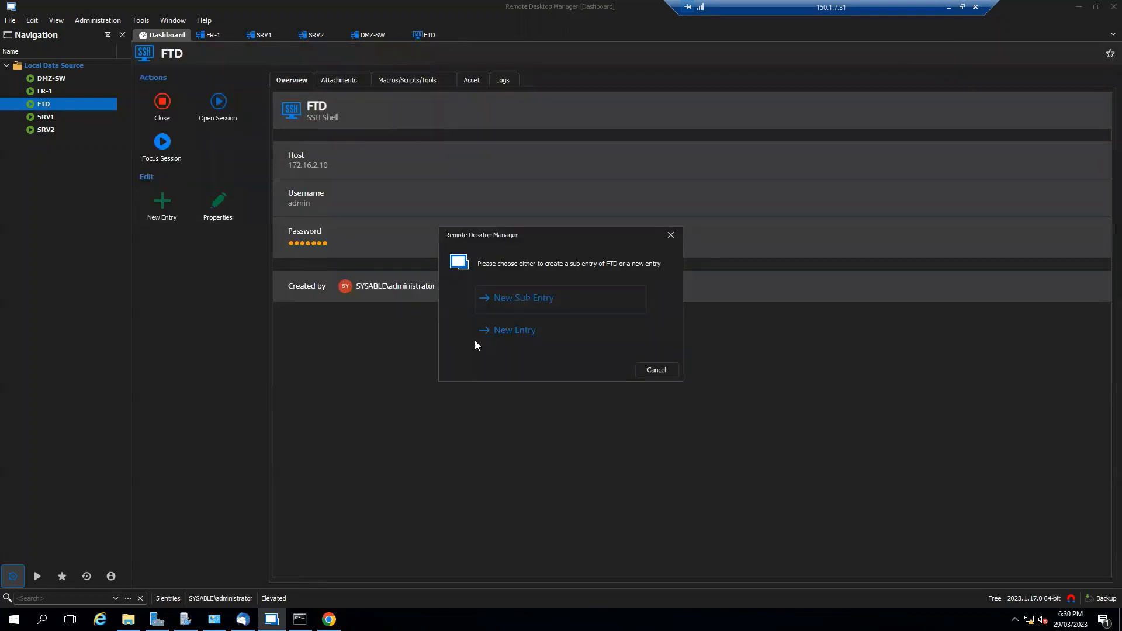
# Create a standalone SSH Shell entry named FMC with host fmc.sysable.com
pyautogui.click(534, 335)
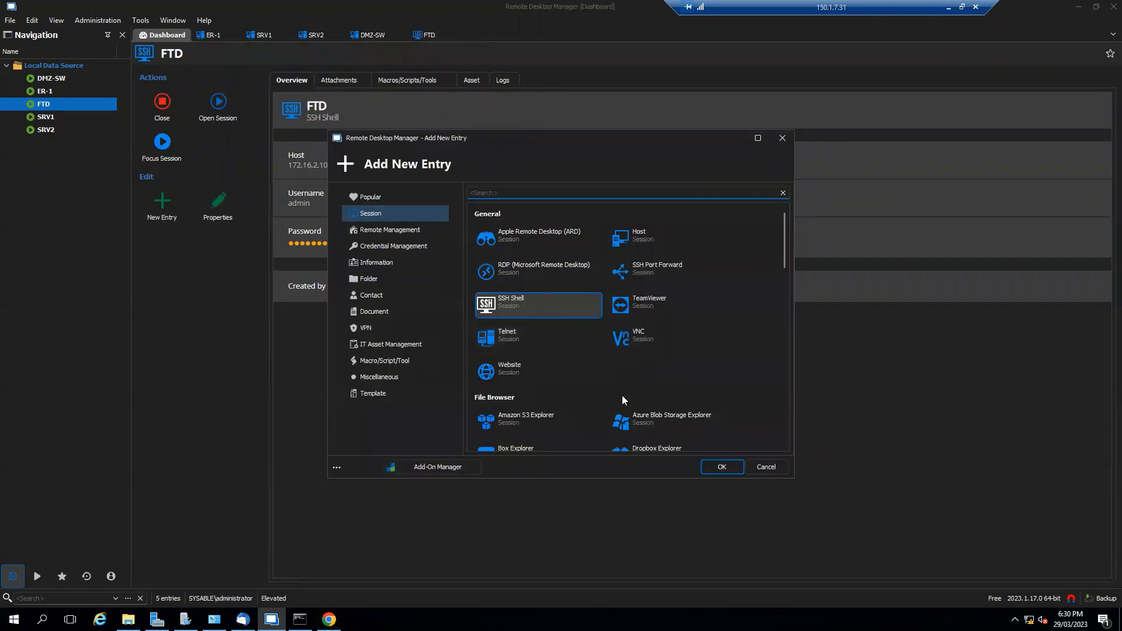
pyautogui.click(726, 472)
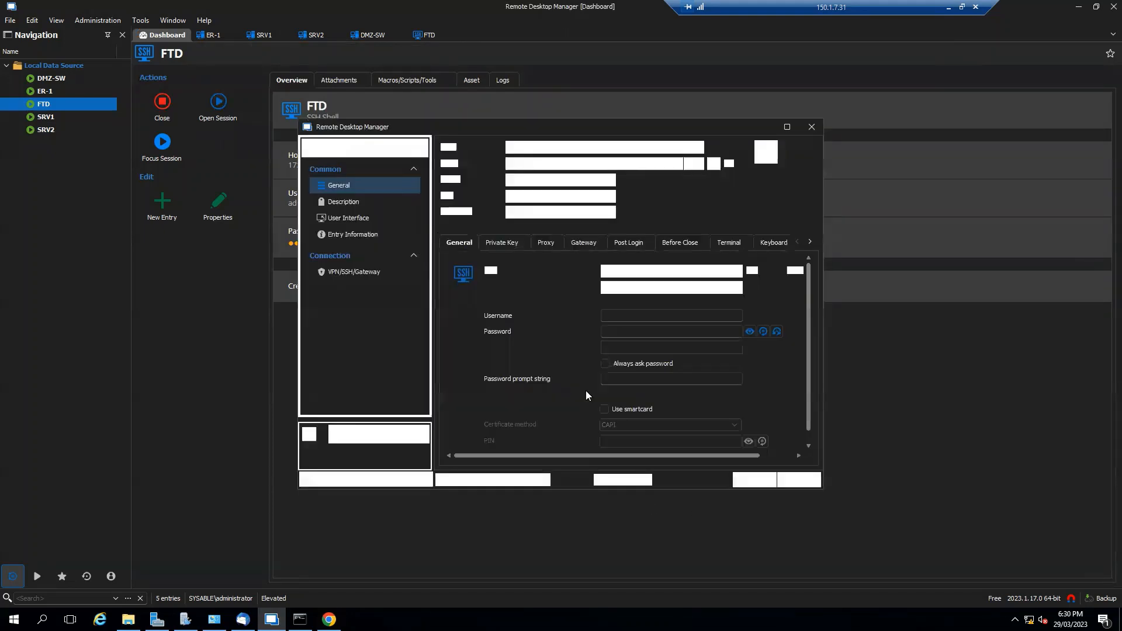
pyautogui.write('FMC')
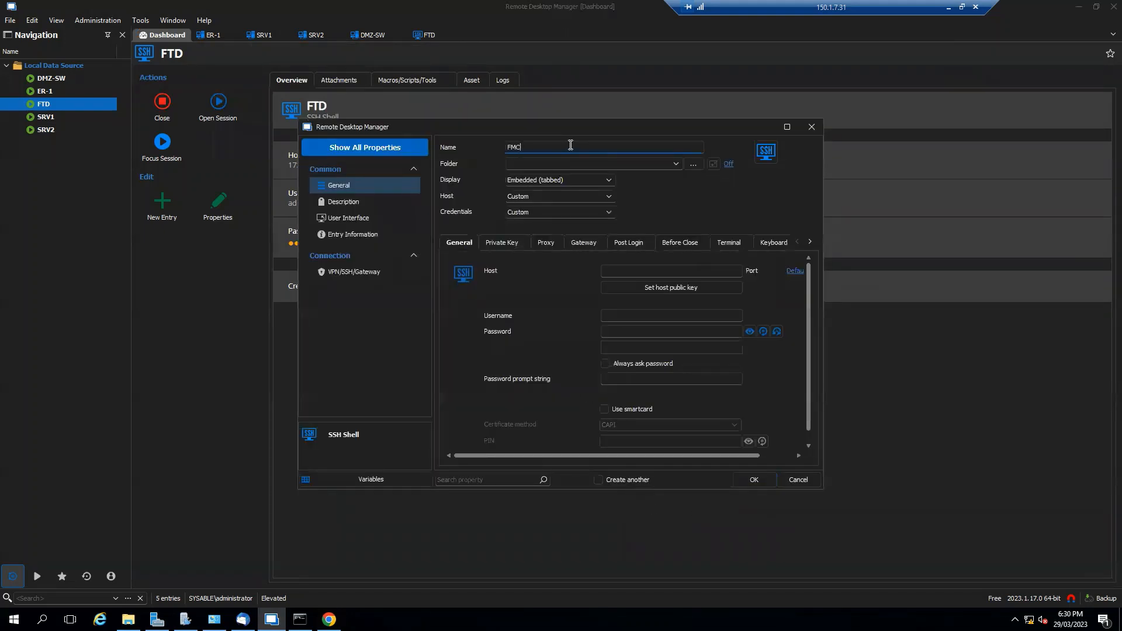
pyautogui.click(631, 270)
pyautogui.write('fmc.sysable.com')
# Enter username admin and the account password, save the entry, and trust the FMC fingerprint
pyautogui.click(669, 317)
pyautogui.write('admin')
pyautogui.press('Tab')
pyautogui.write('1234')
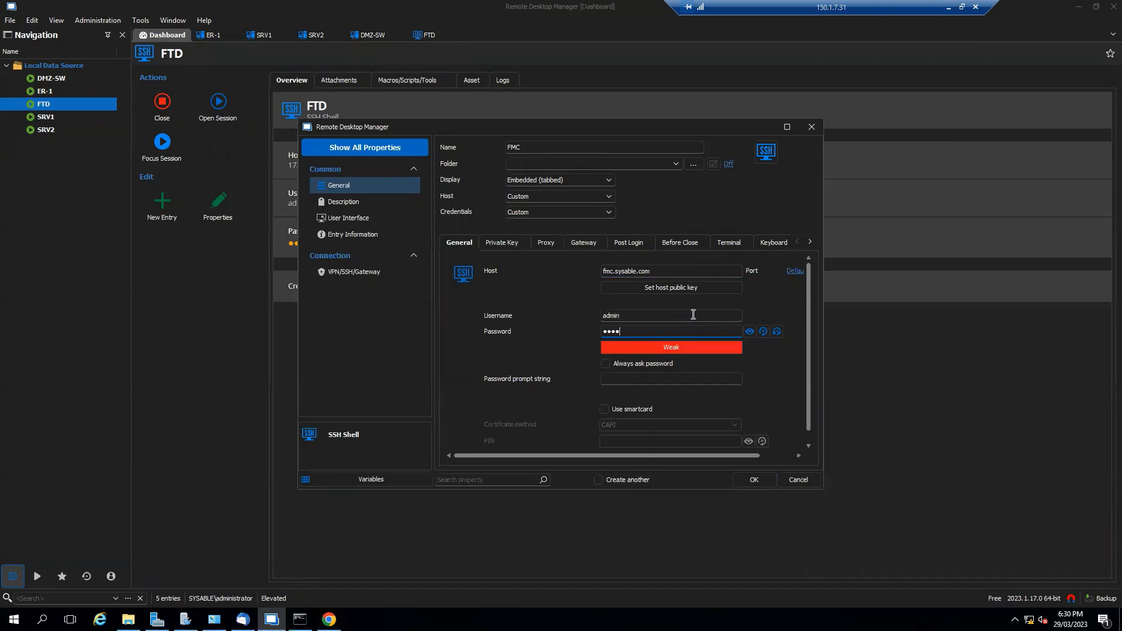
pyautogui.write('5678')
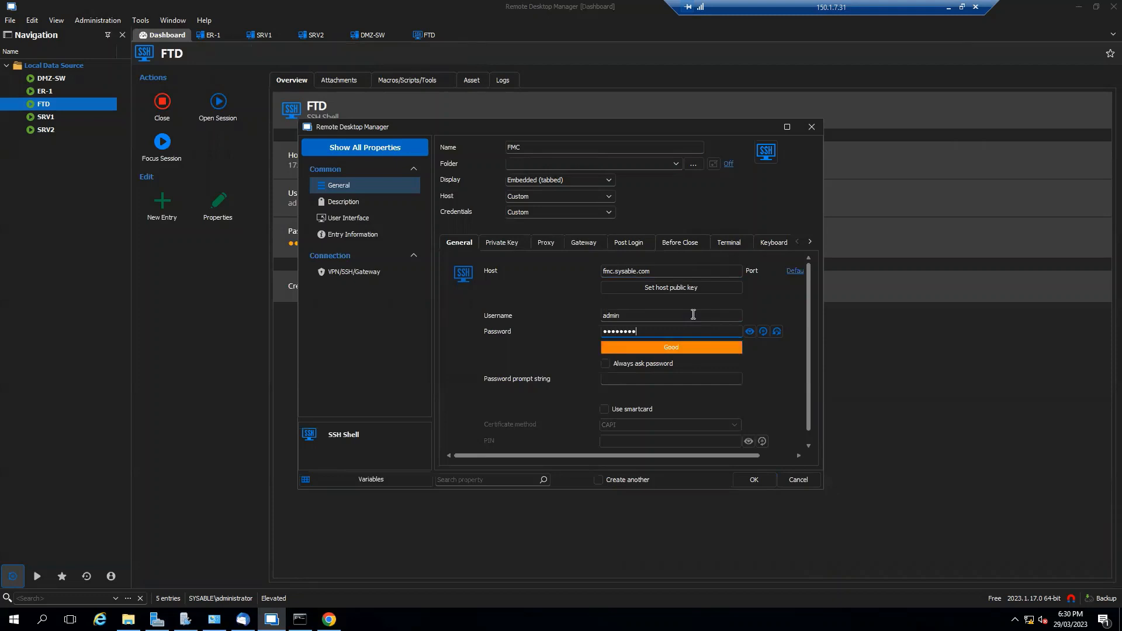
pyautogui.click(749, 332)
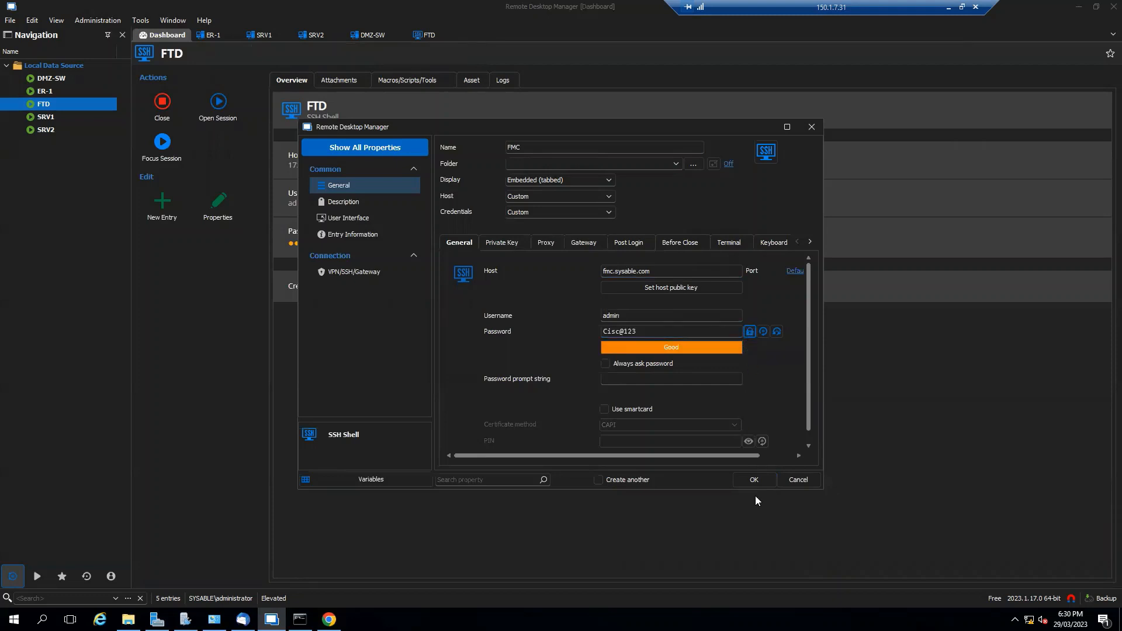
pyautogui.click(754, 479)
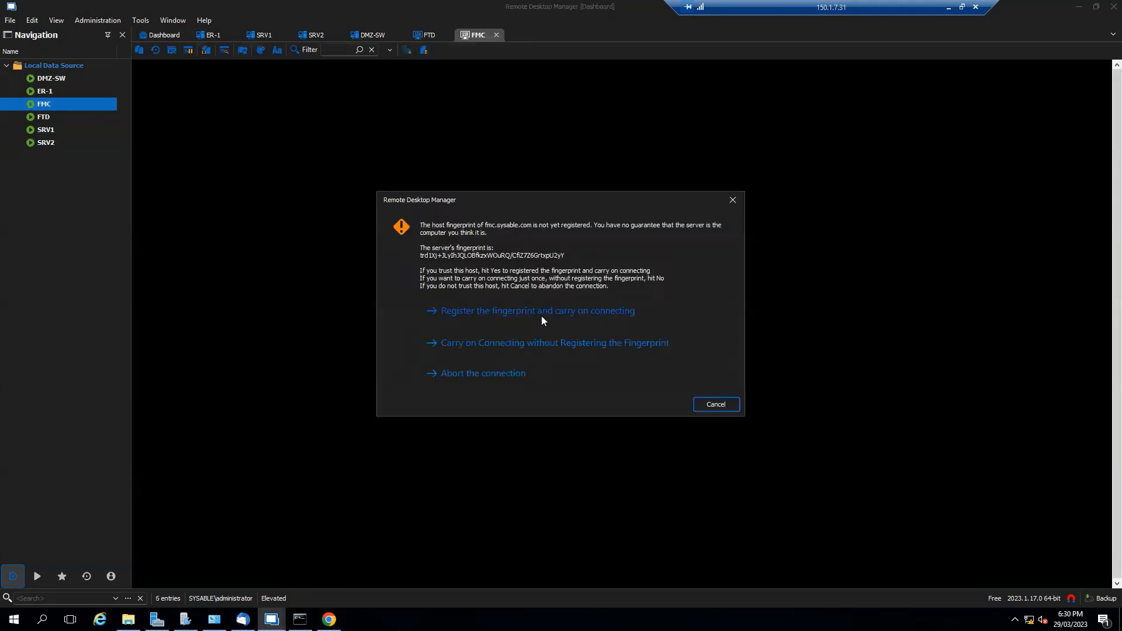
pyautogui.click(542, 315)
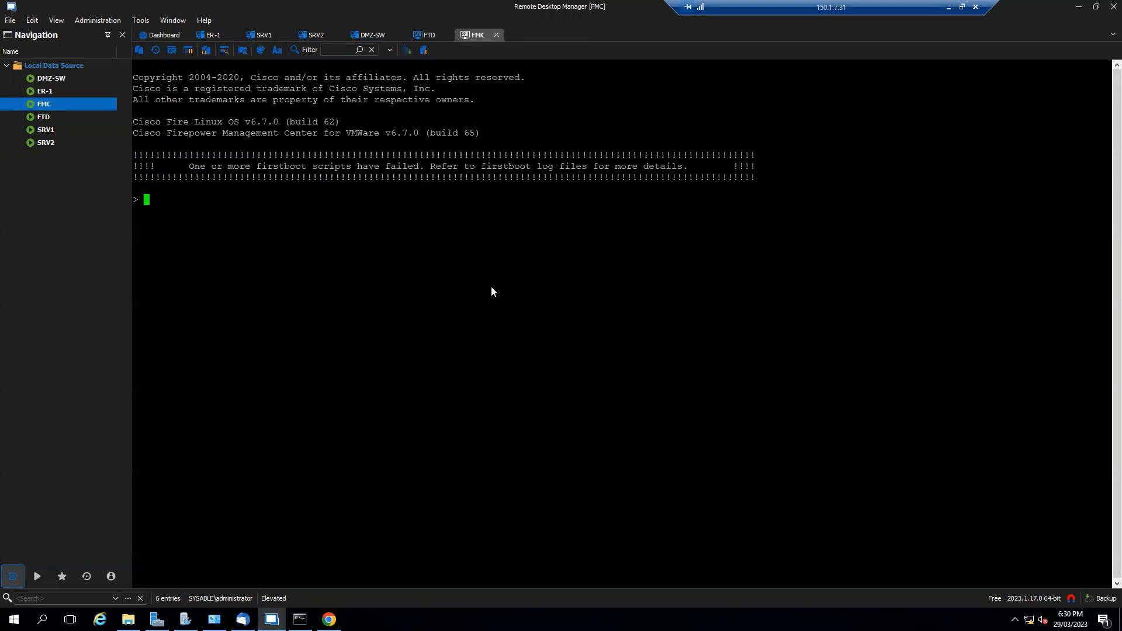